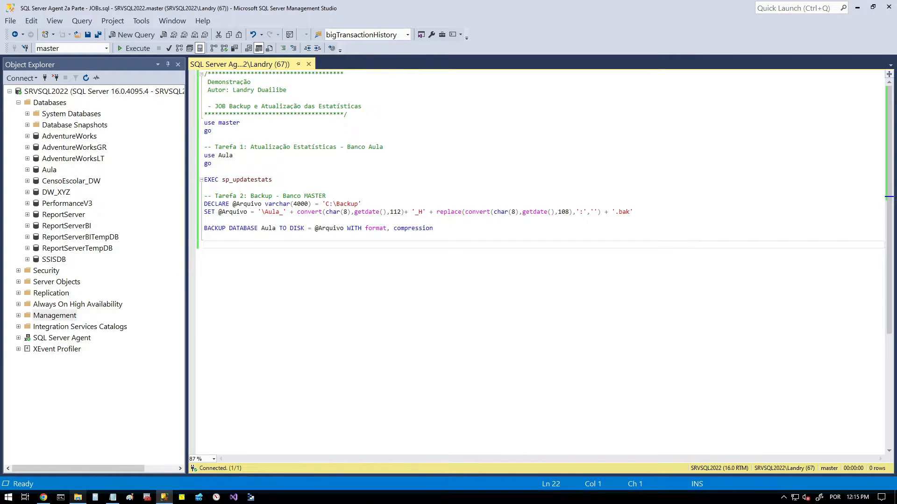
Step: Start a new operator under SQL Server Agent and fill in the operator's name and e-mail address
click(49, 338)
click(18, 338)
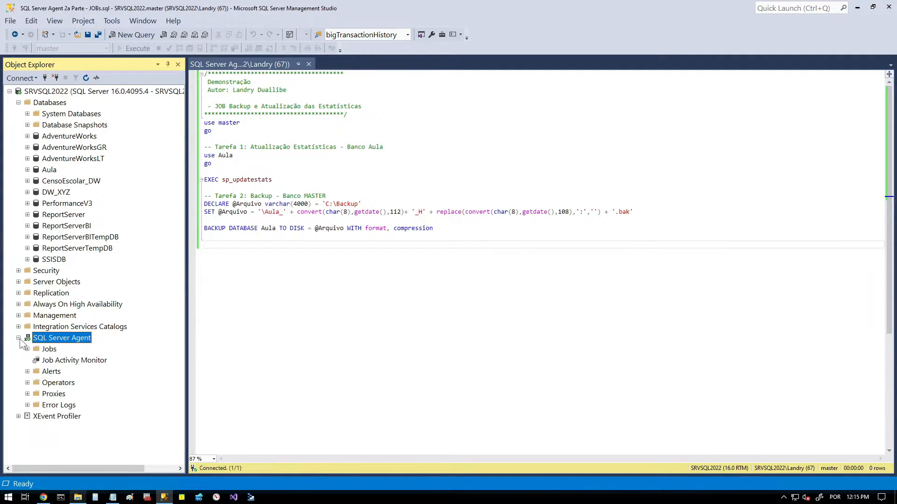
double_click(56, 383)
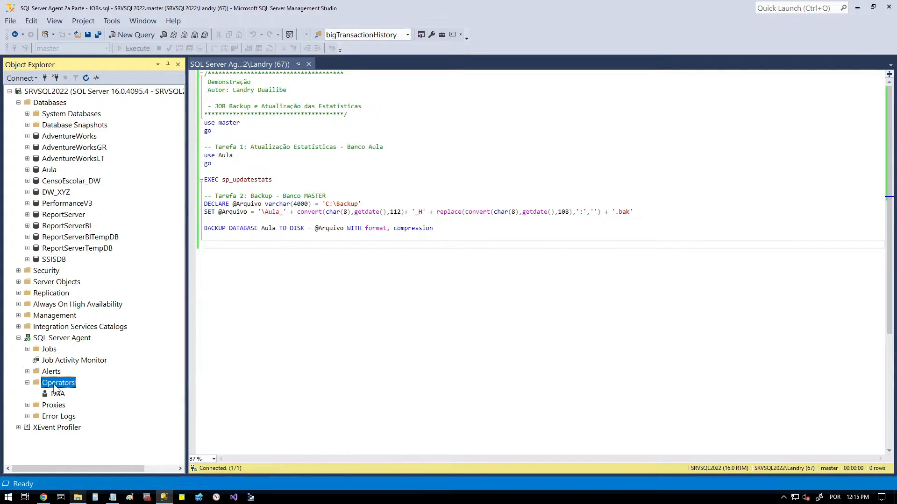
right_click(55, 385)
click(86, 390)
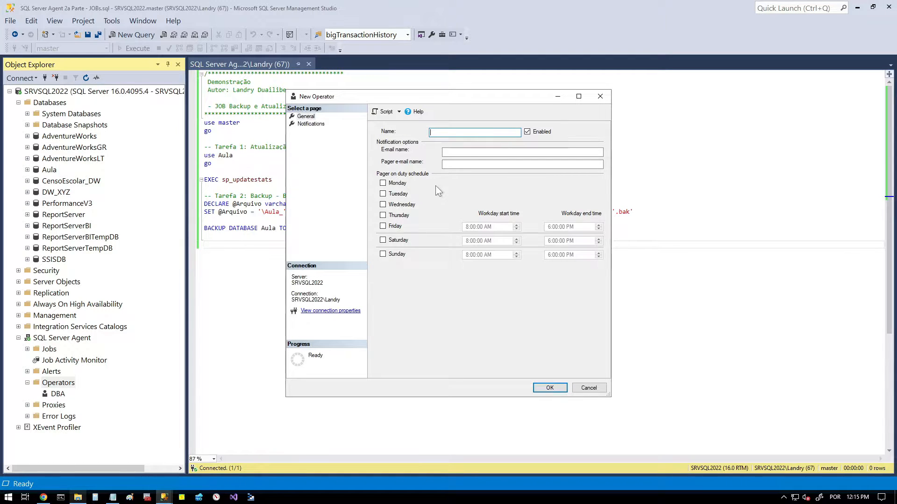
text(Landry)
drag(377, 143, 607, 157)
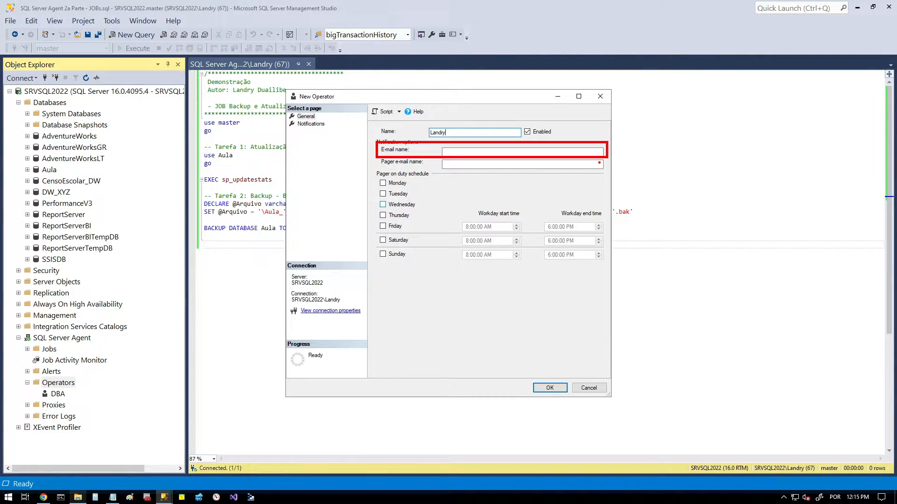
key(Escape)
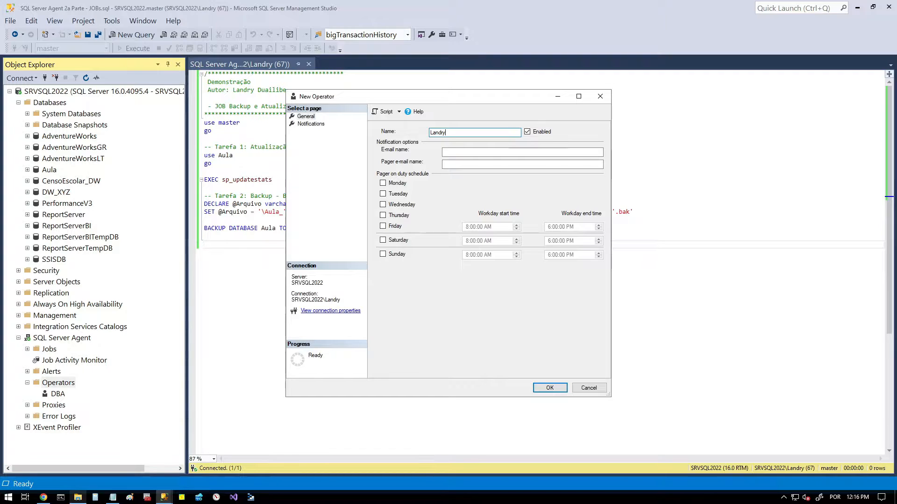
key(Tab)
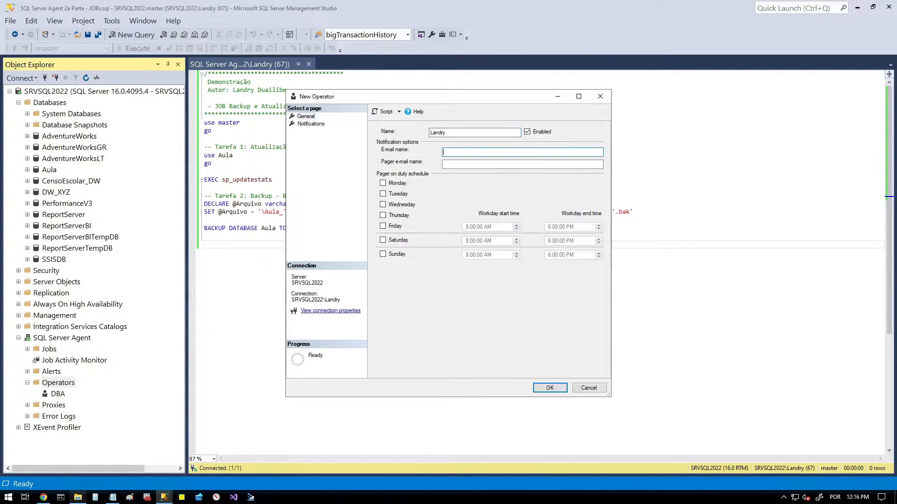
key(ctrl+v)
Step: Script the new operator to a query window, examine its sp_add_operator name and e-mail parameters, and close the script
click(398, 113)
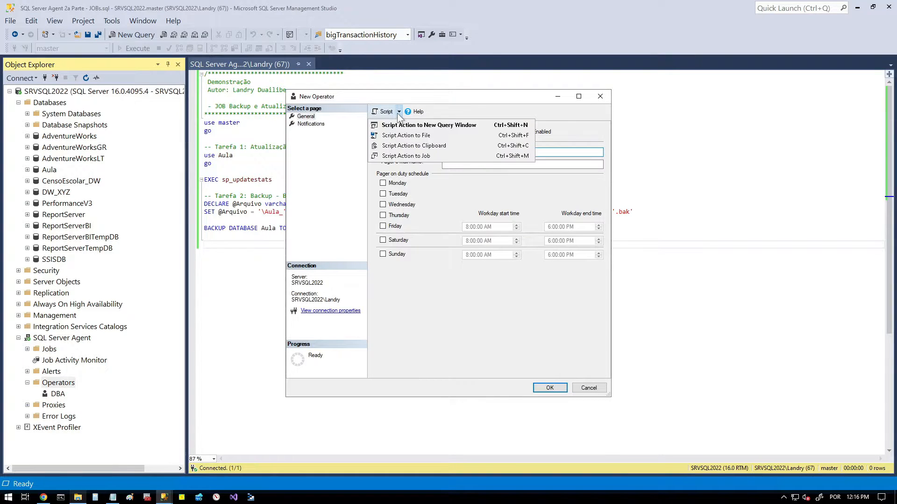
click(427, 124)
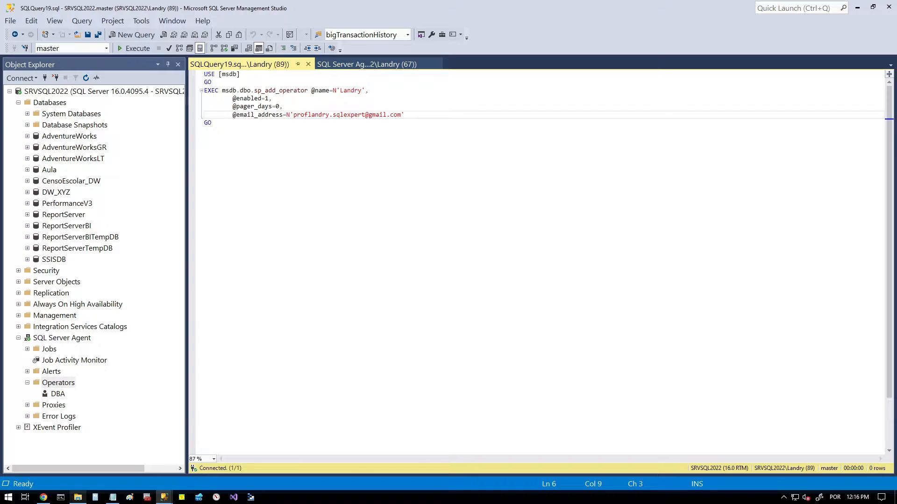
drag(255, 90, 363, 90)
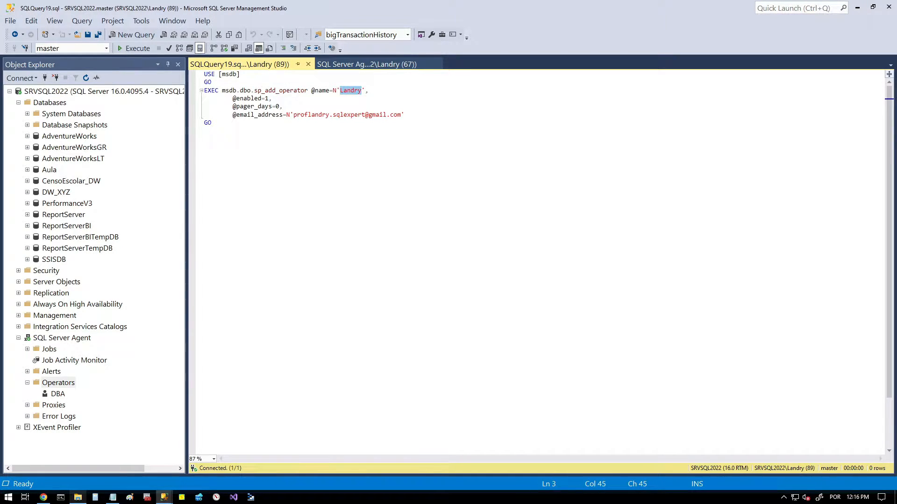
drag(286, 115, 405, 119)
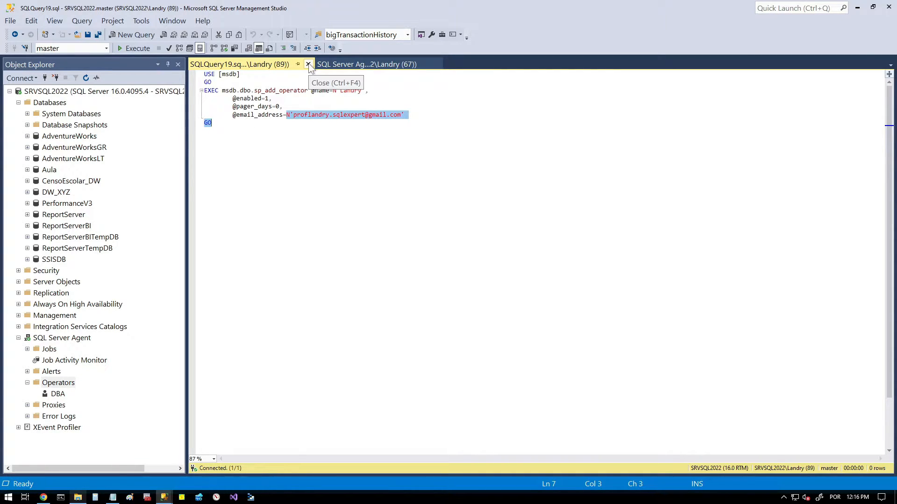
click(309, 64)
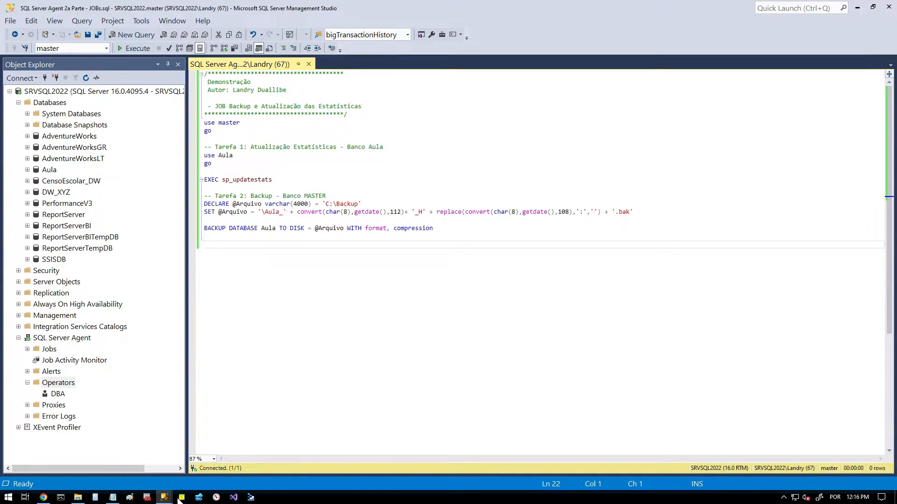
Step: Return to the New Operator dialog and create the operator
mouse_move(166, 498)
click(243, 455)
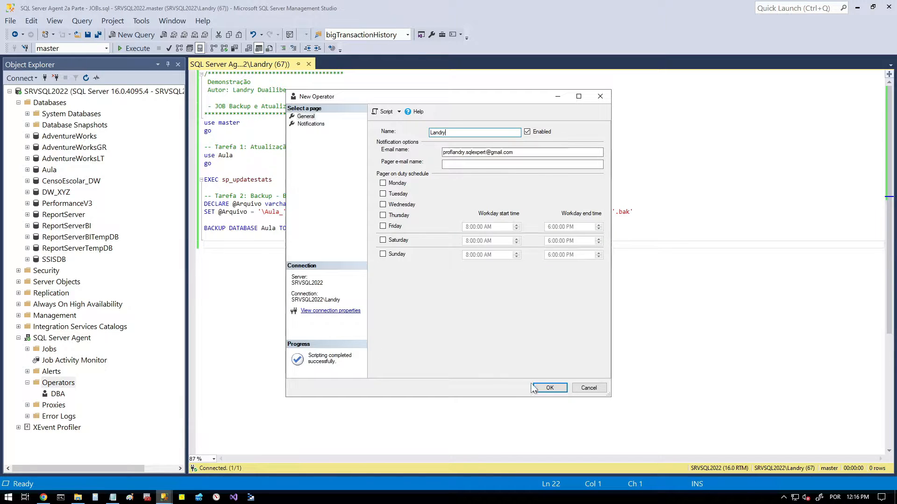
click(550, 388)
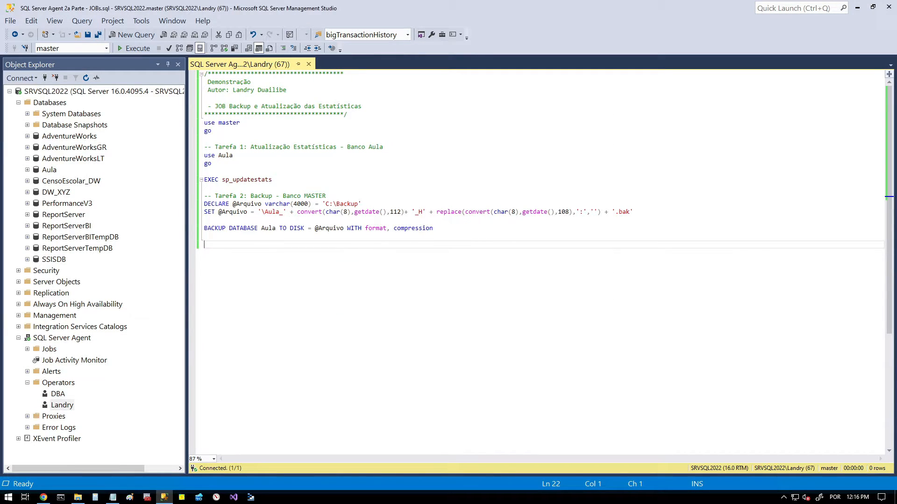
Step: Examine the existing SQL Server Agent jobs, collapsing Operators and widening the Object Explorer to fit the full job names
click(27, 382)
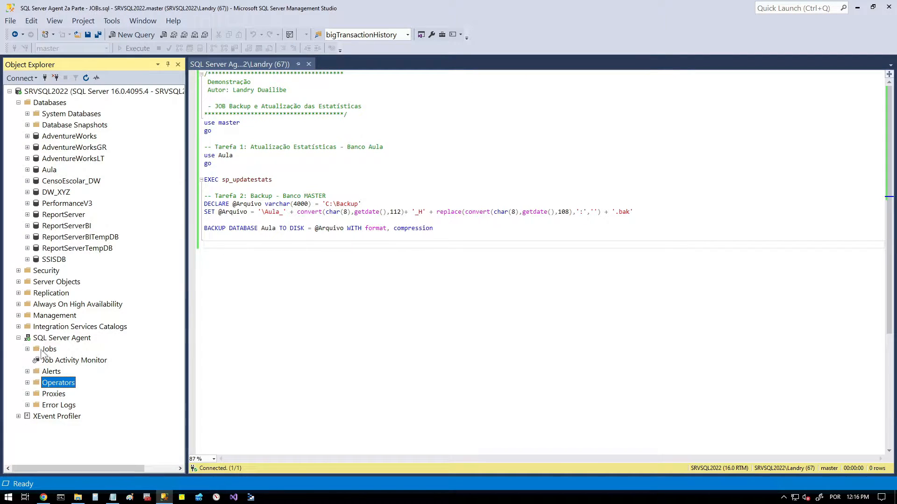
click(27, 349)
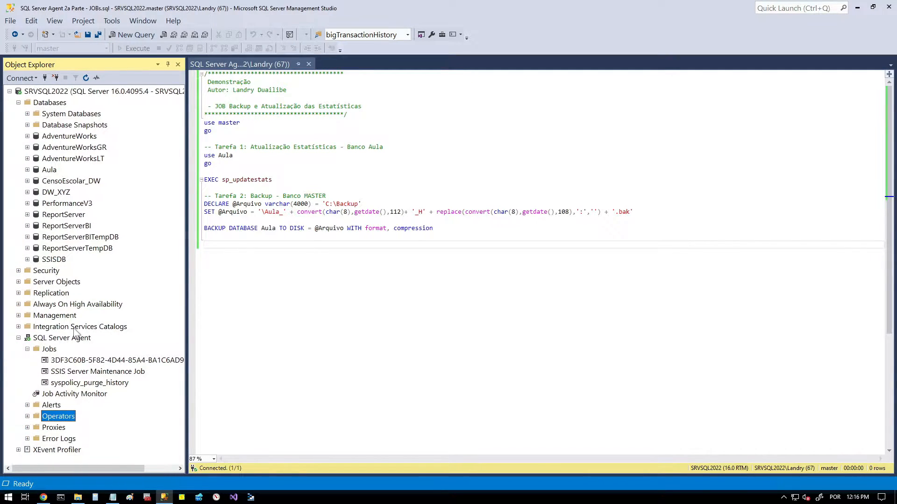
click(77, 361)
click(79, 382)
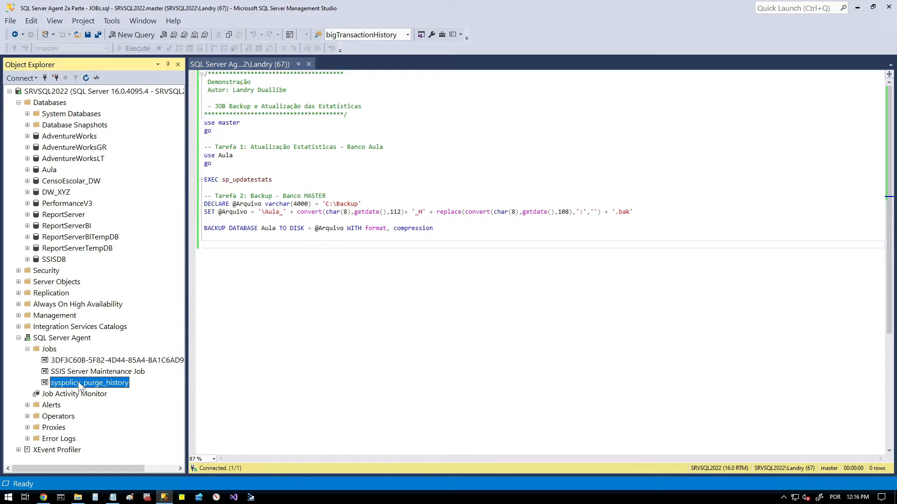
click(81, 374)
click(82, 379)
click(83, 374)
click(86, 386)
click(74, 375)
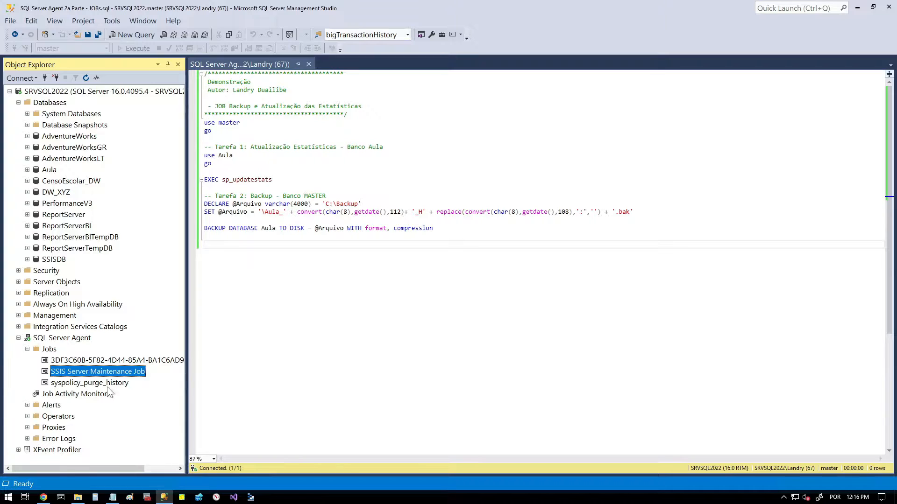
click(71, 384)
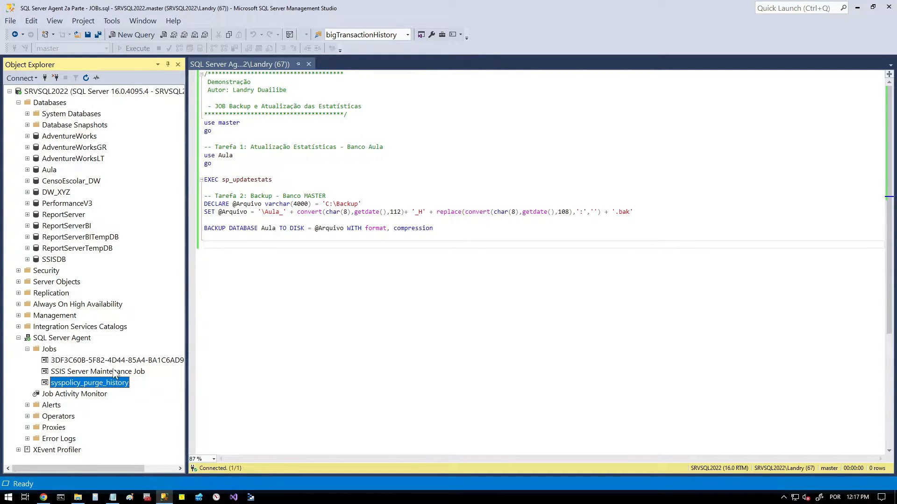
drag(187, 344, 220, 341)
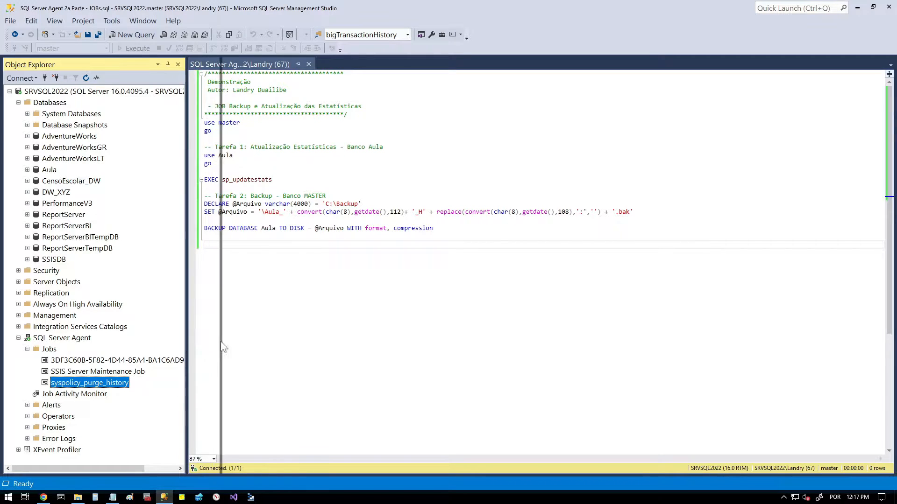
click(150, 361)
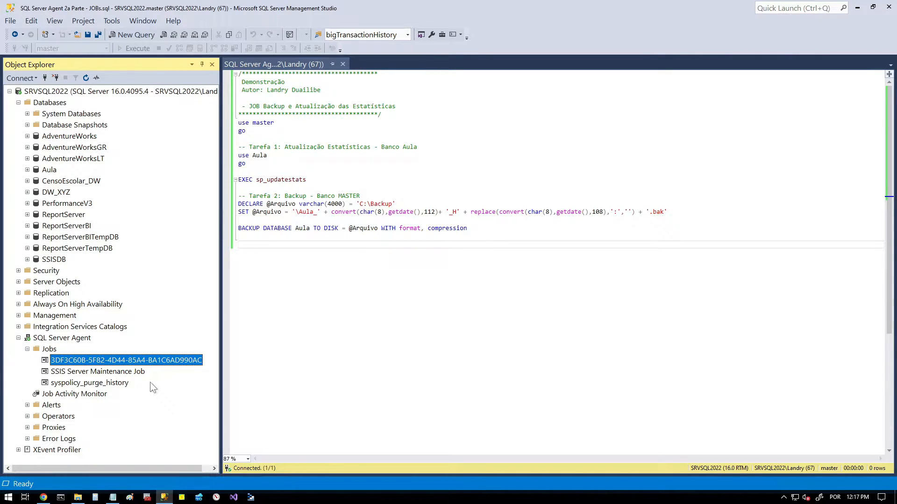
Step: Start a new Agent job named "_DBA - Backup e Estatisticas" and check the available job categories
right_click(48, 349)
click(99, 357)
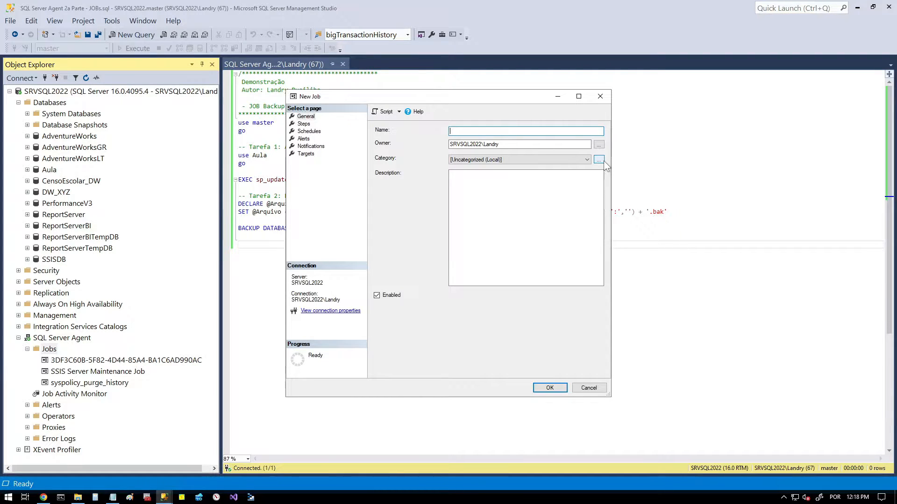
text(_DBA -)
text(Backup e Estatisticas)
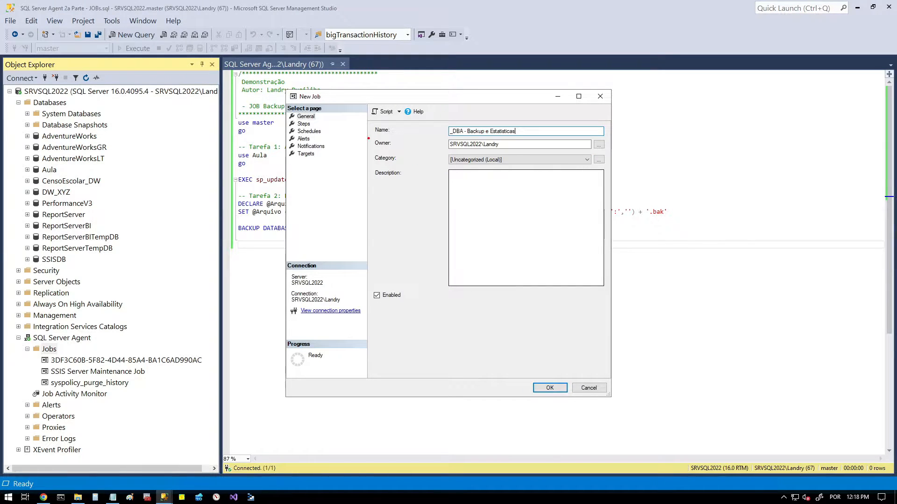
mouse_move(369, 136)
mouse_down()
mouse_move(468, 156)
mouse_move(516, 154)
mouse_up()
click(587, 160)
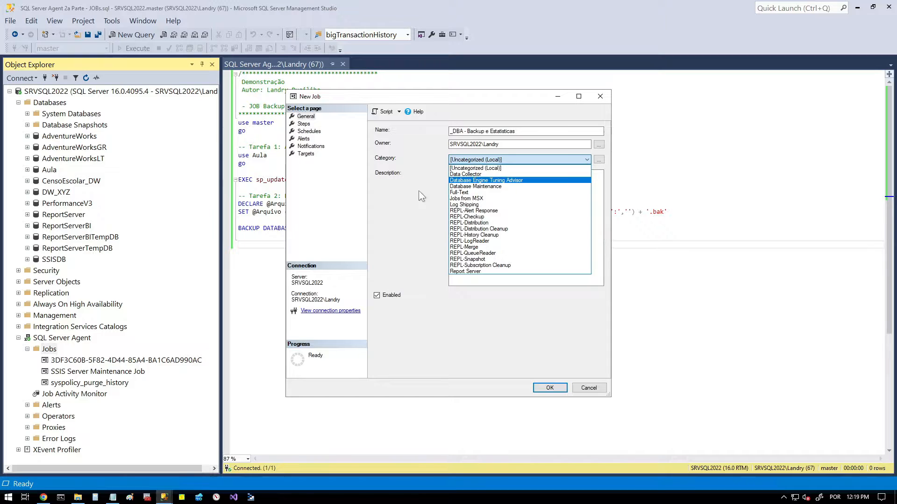
click(406, 172)
Step: Go to the new job's steps, review the task script, and copy "Atualização Estatísticas" from its Tarefa 1 comment
click(305, 124)
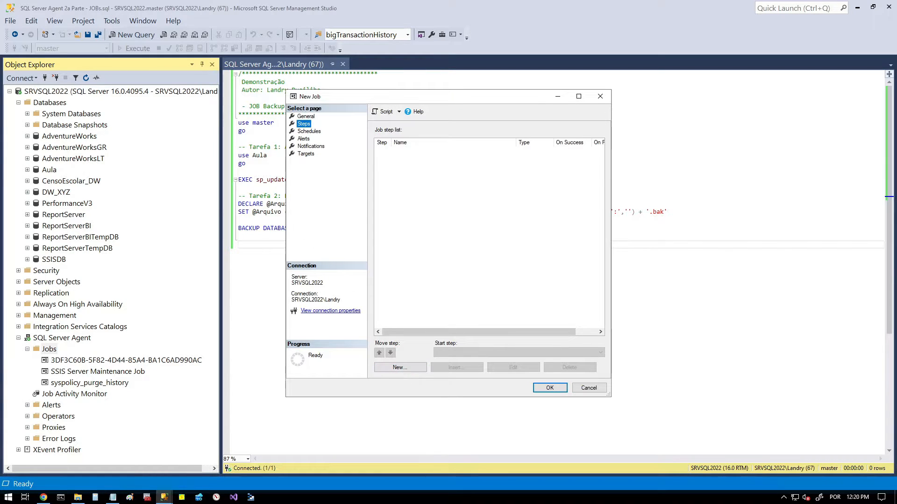
click(654, 188)
drag(485, 237, 397, 132)
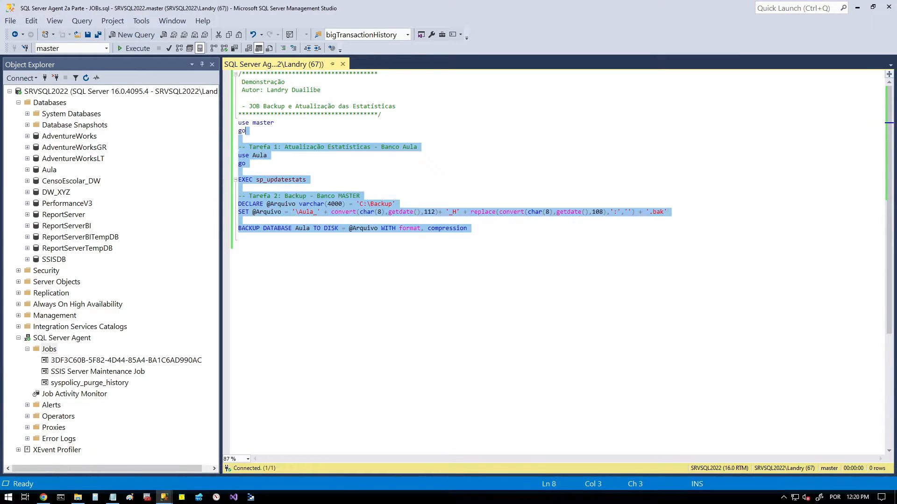
drag(246, 131, 238, 122)
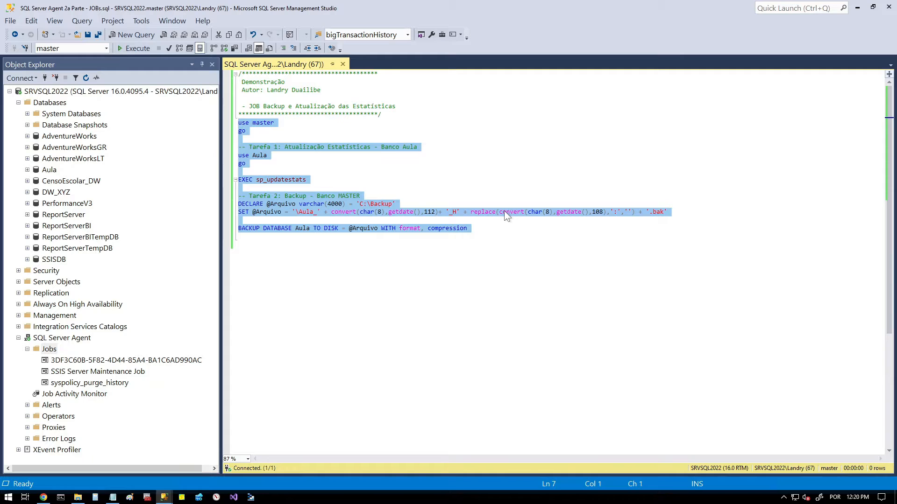
drag(277, 147, 256, 147)
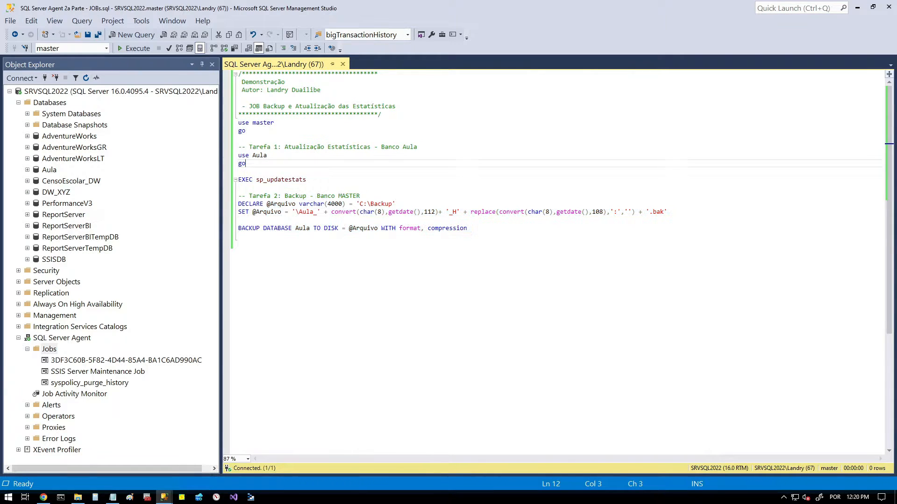
click(318, 147)
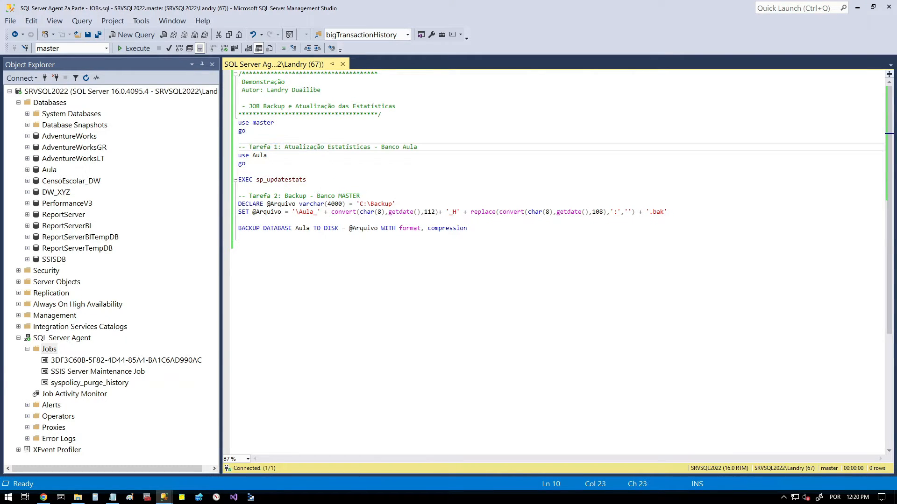
drag(284, 146, 371, 148)
key(ctrl+c)
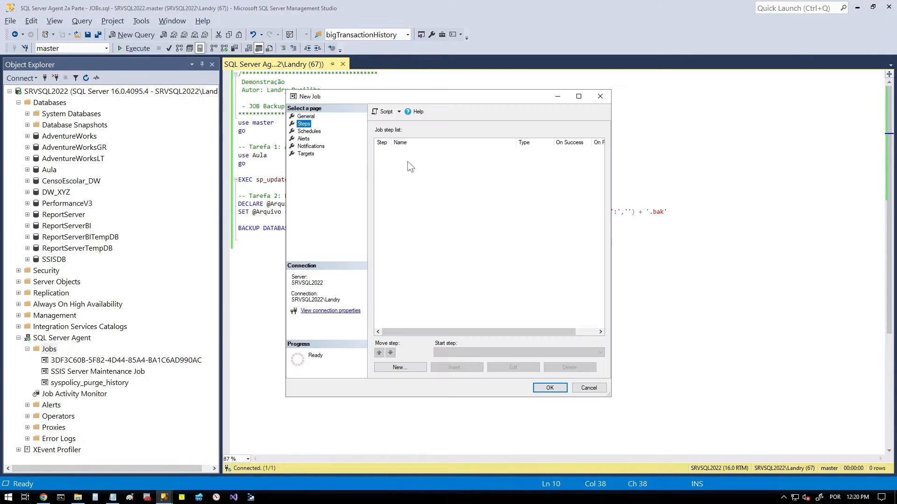
Step: Add a job step named "Atualização Estatísticas" with the type Transact-SQL script (T-SQL)
click(418, 369)
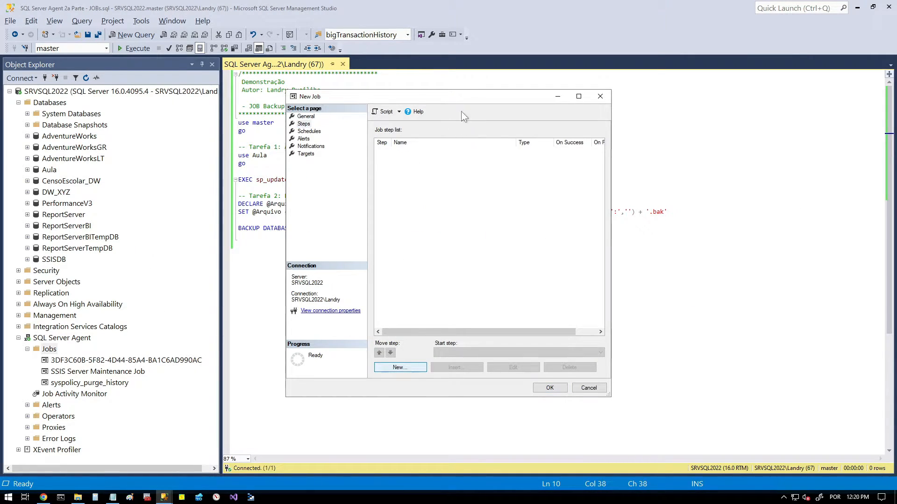
drag(468, 105, 563, 111)
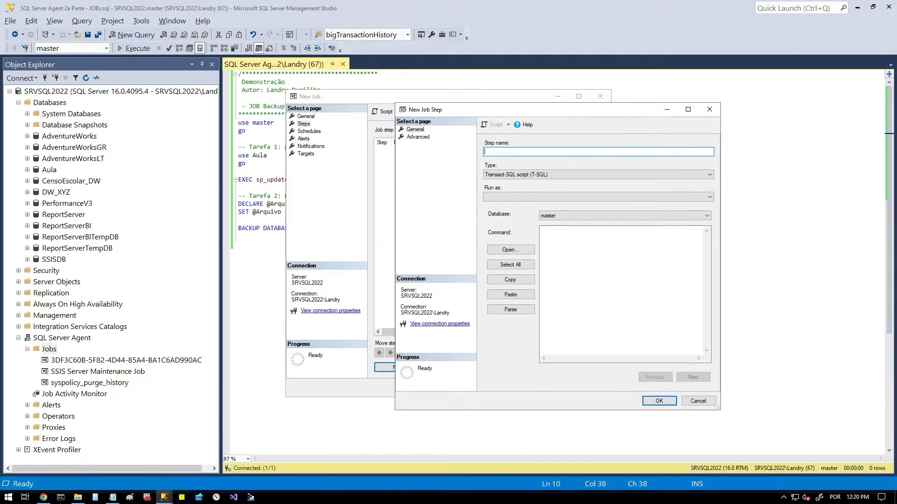
key(ctrl+v)
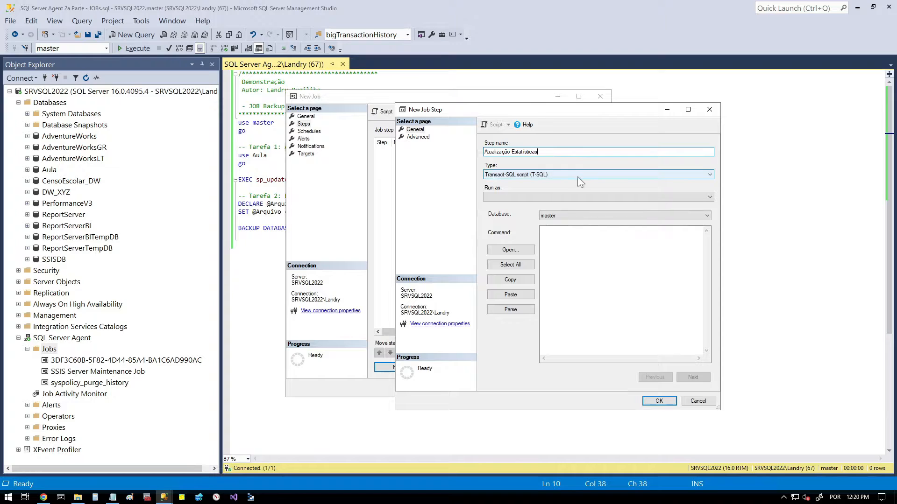
click(710, 175)
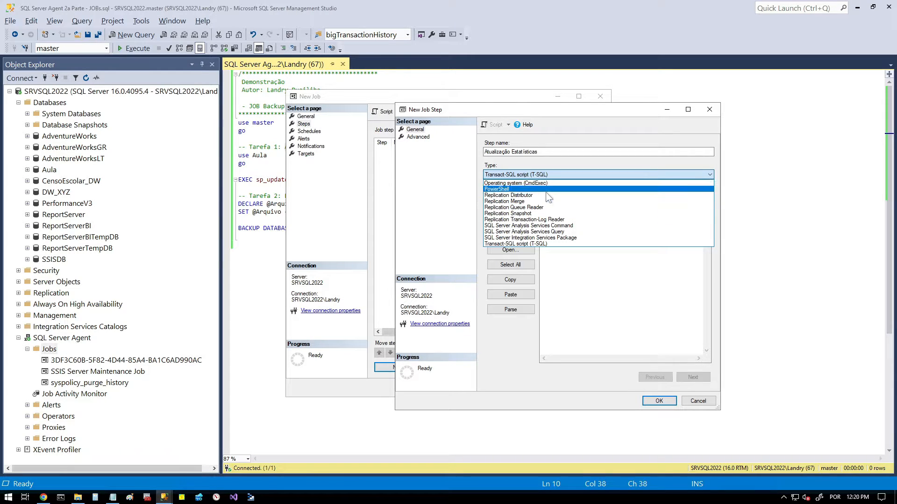
click(539, 243)
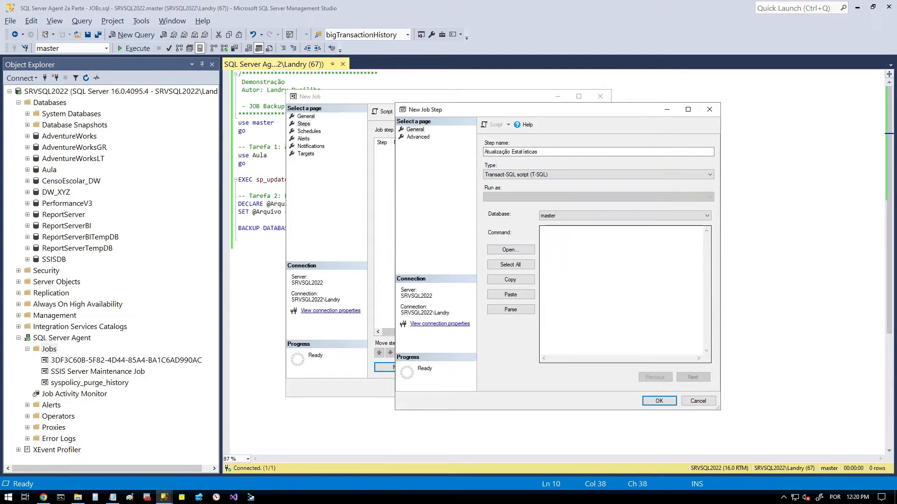
Step: Set the step's database to Aula and copy EXEC sp_updatestats from the script into its command
click(596, 215)
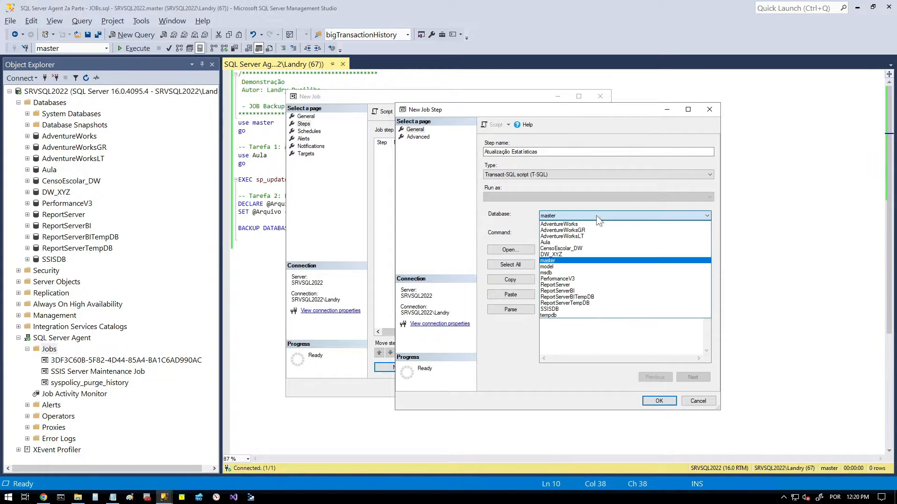
click(551, 243)
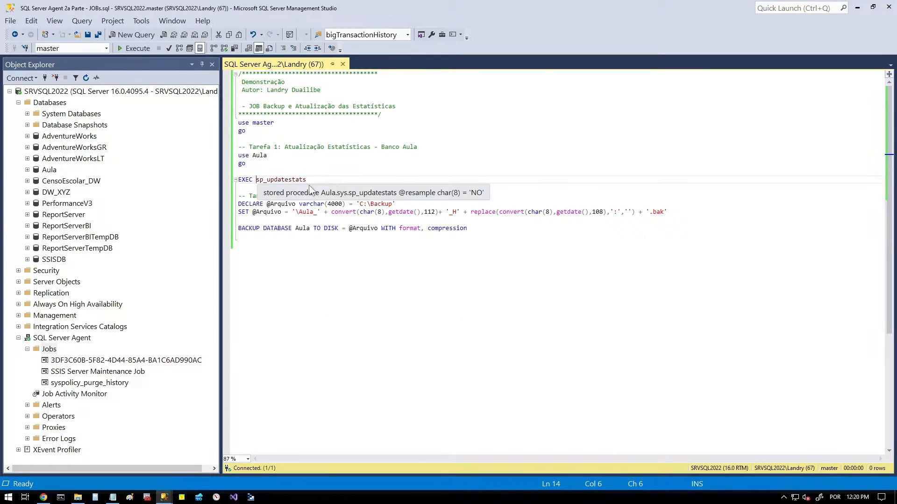
drag(306, 179, 238, 180)
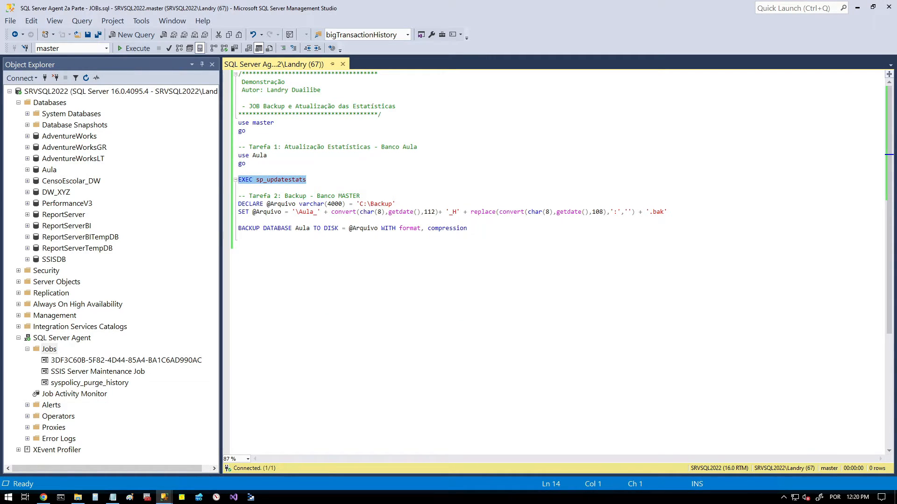
key(ctrl+c)
key(alt+Tab)
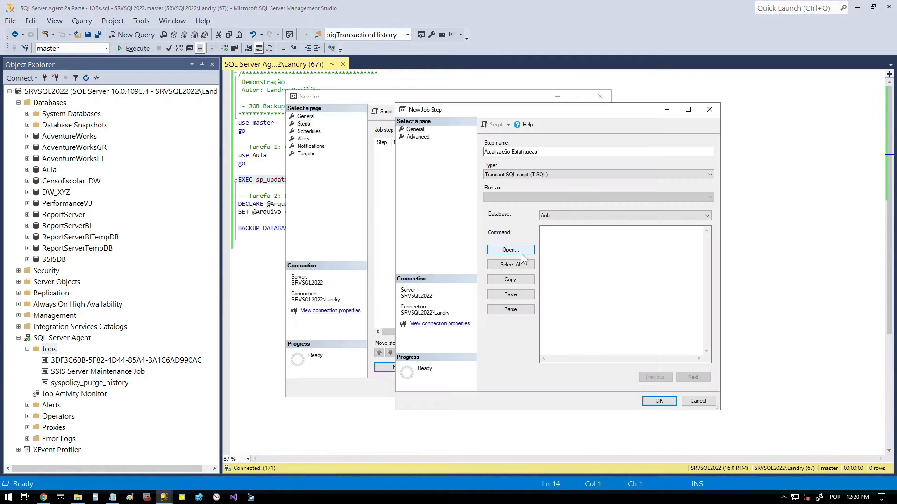
key(ctrl+v)
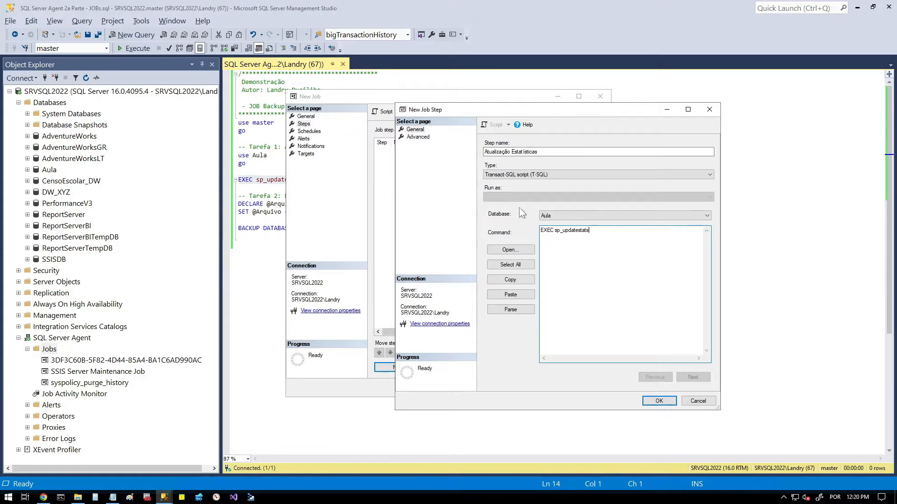
Step: Set the step's output file to "JOB Backup e Estatistica.txt" in C:\Backup and save the job step
click(423, 138)
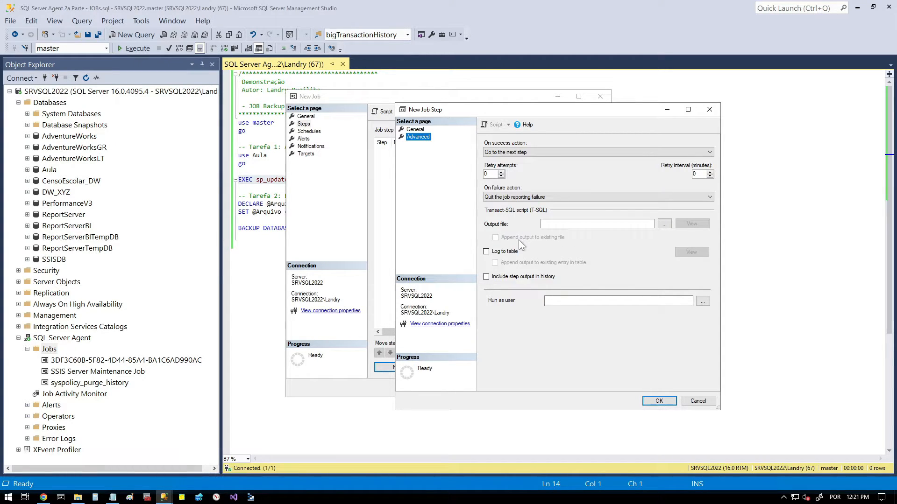
drag(474, 214, 515, 233)
key(Escape)
click(664, 224)
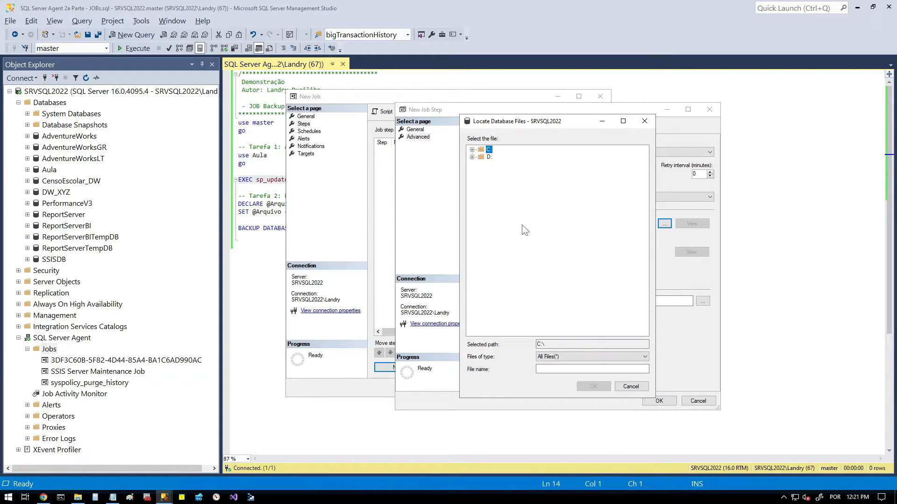
click(472, 150)
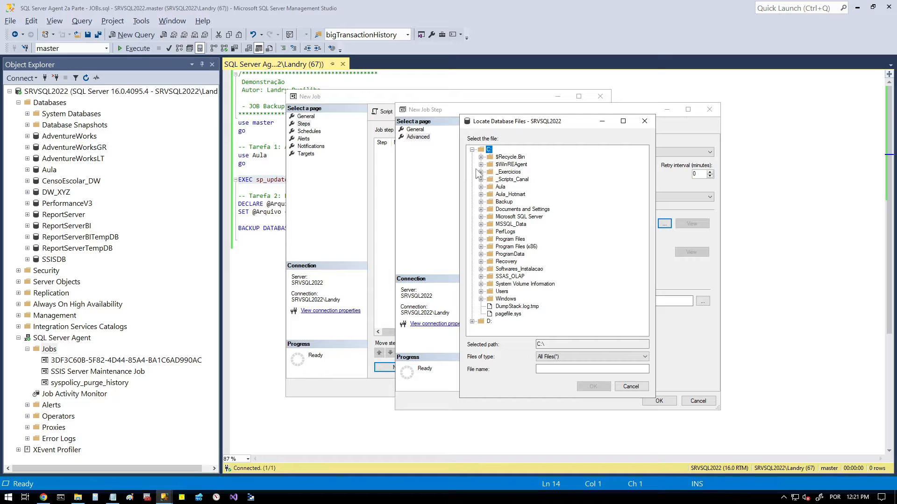
click(504, 201)
click(573, 369)
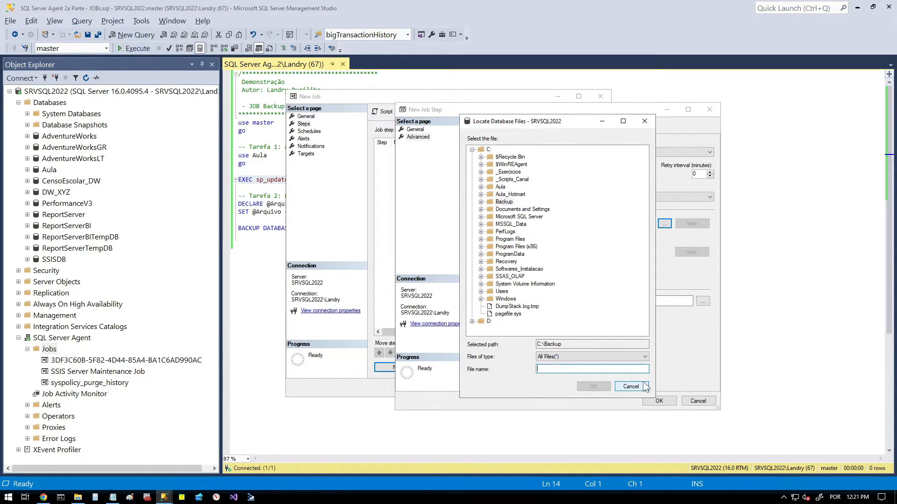
text(JOB Ba)
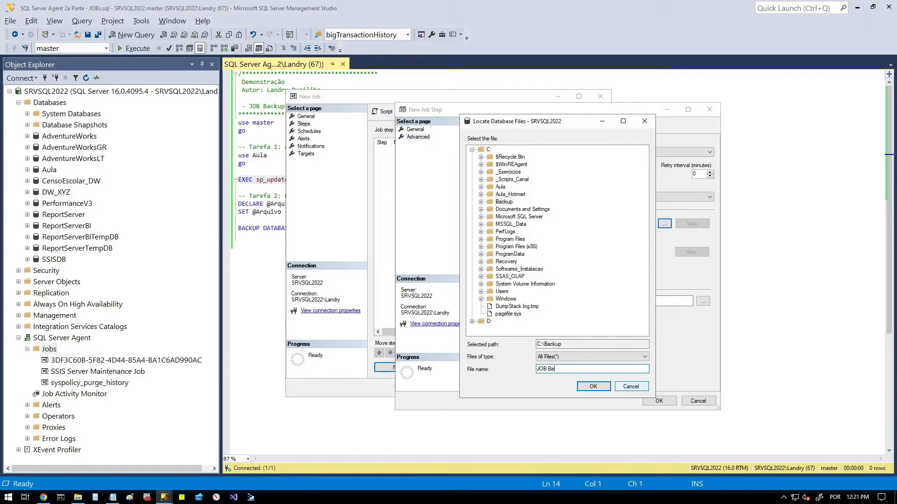
text(ckup e Estatistica.txt)
click(594, 387)
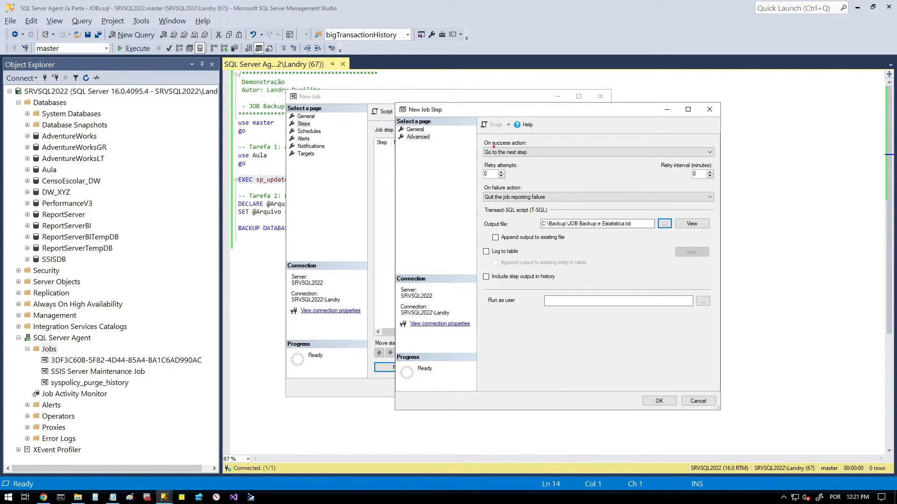
mouse_move(475, 137)
mouse_down()
mouse_move(509, 156)
mouse_move(550, 159)
mouse_up()
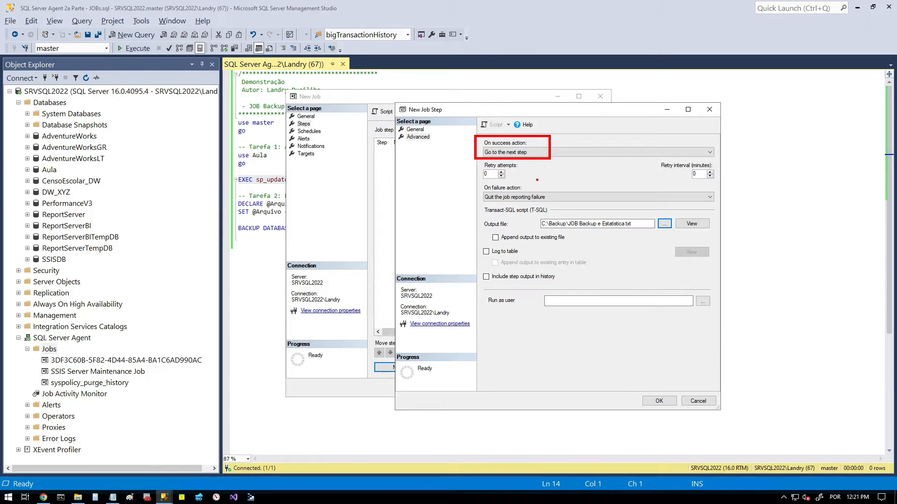
drag(476, 182, 555, 208)
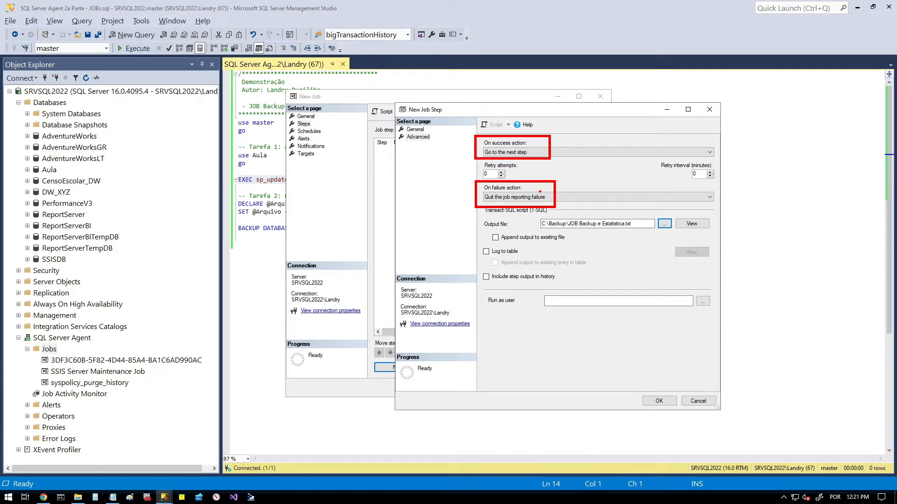
click(659, 401)
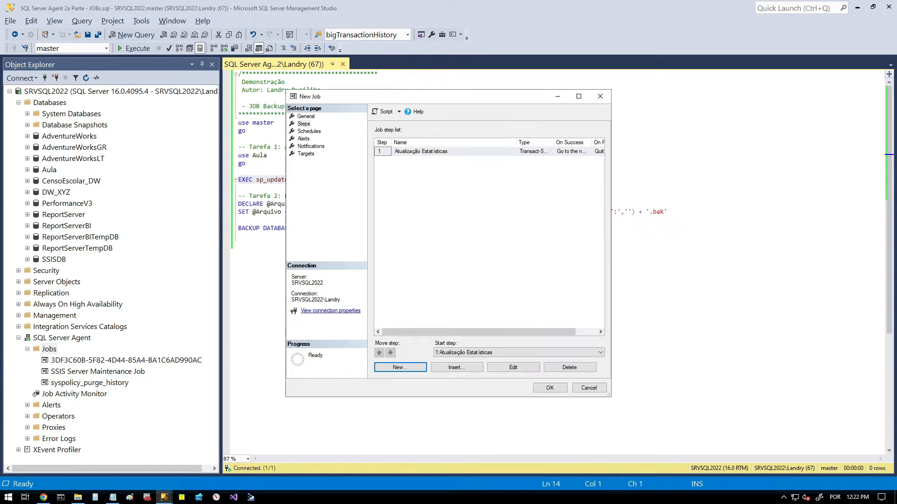
Step: Add a second job step named "Backup", using the Tarefa 2 backup code from the script as its command
click(410, 369)
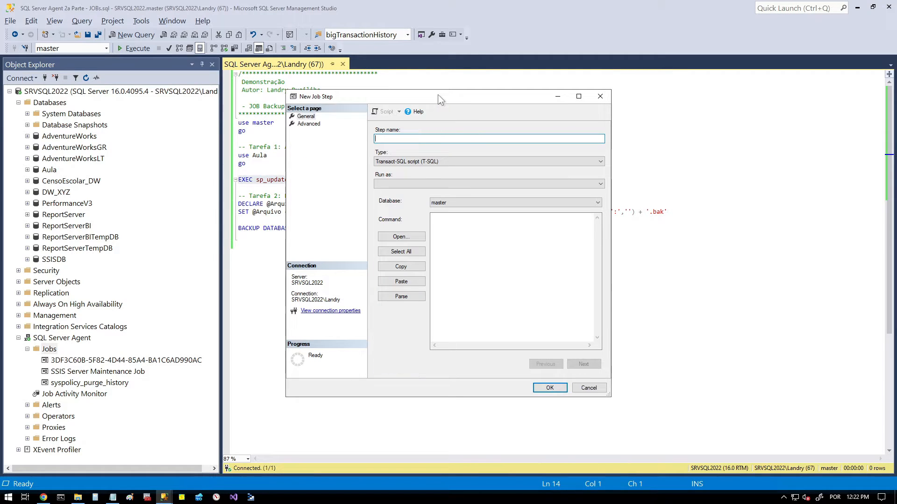
drag(438, 94, 607, 115)
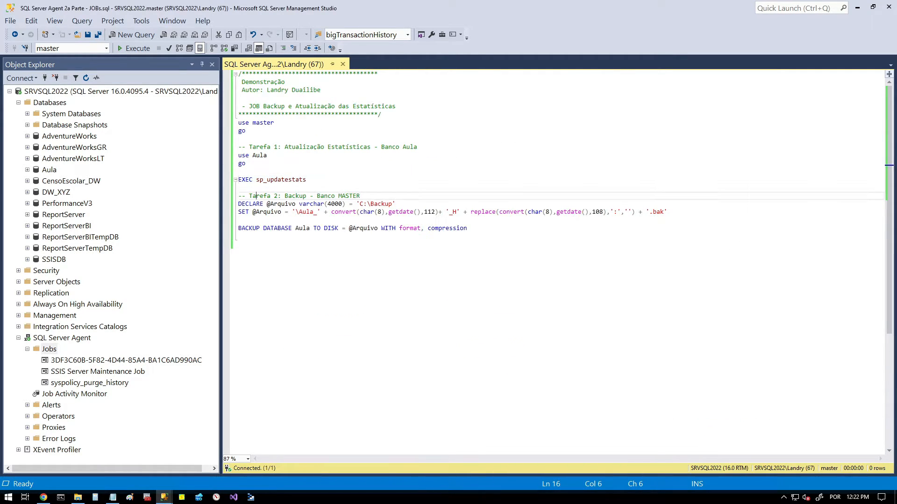
drag(467, 228, 238, 204)
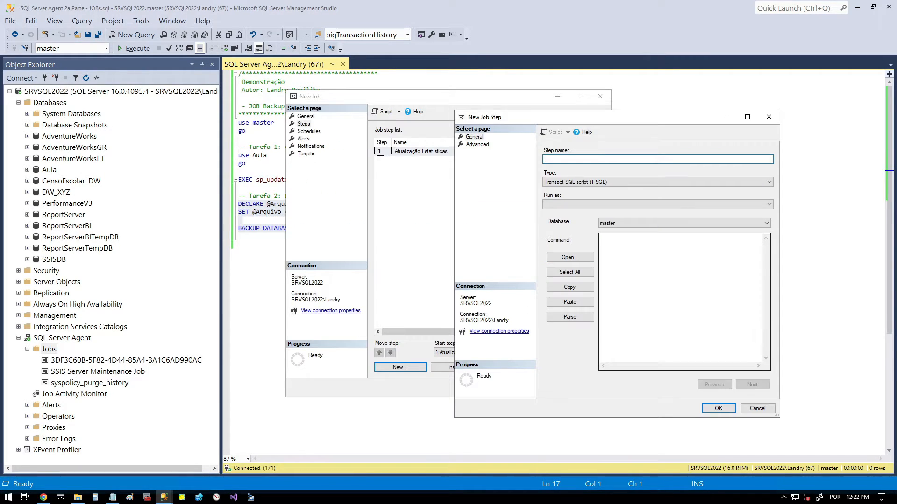
key(ctrl+v)
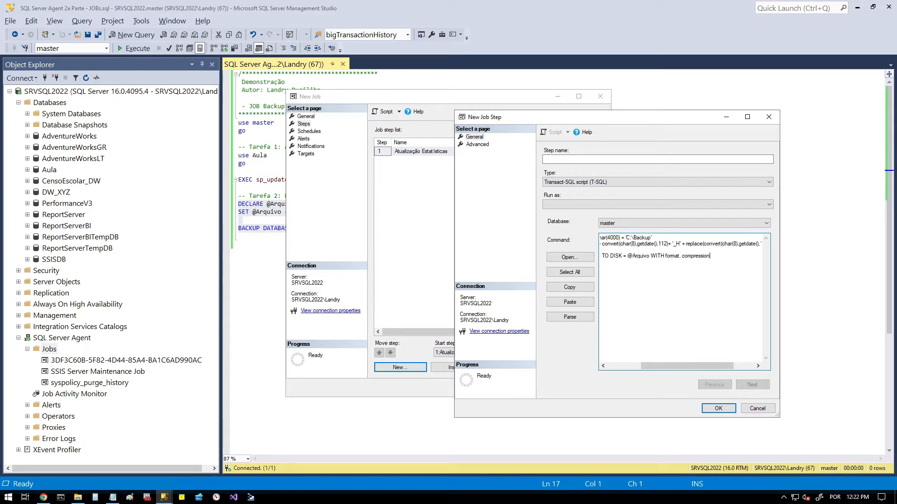
click(580, 160)
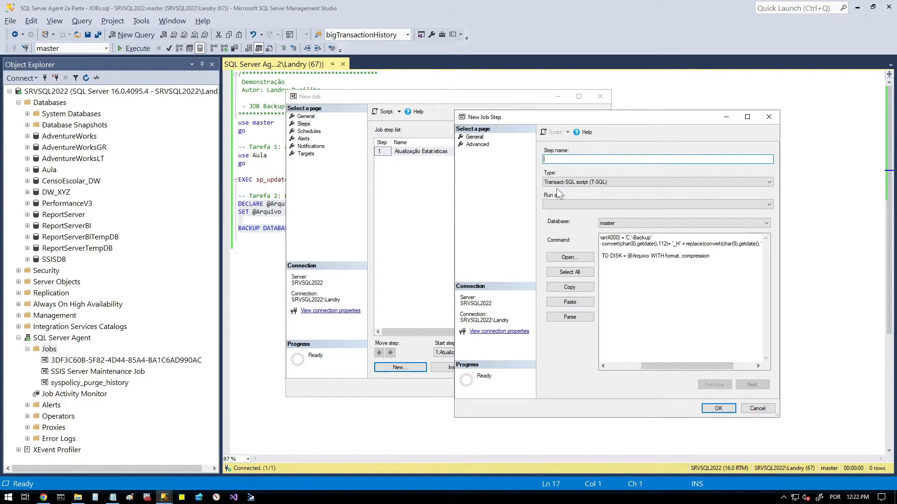
text(Backup)
Step: Set the Backup step's on-success action to "Quit the job reporting success" and save the step
click(479, 144)
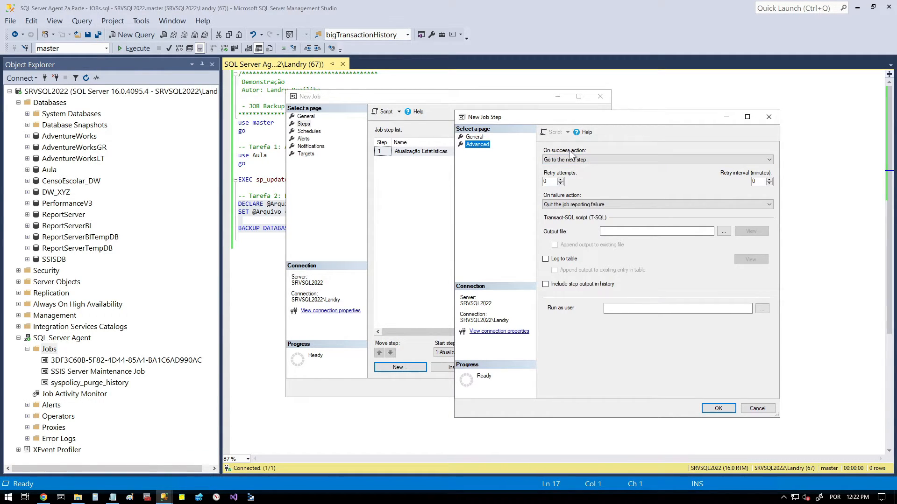
click(612, 159)
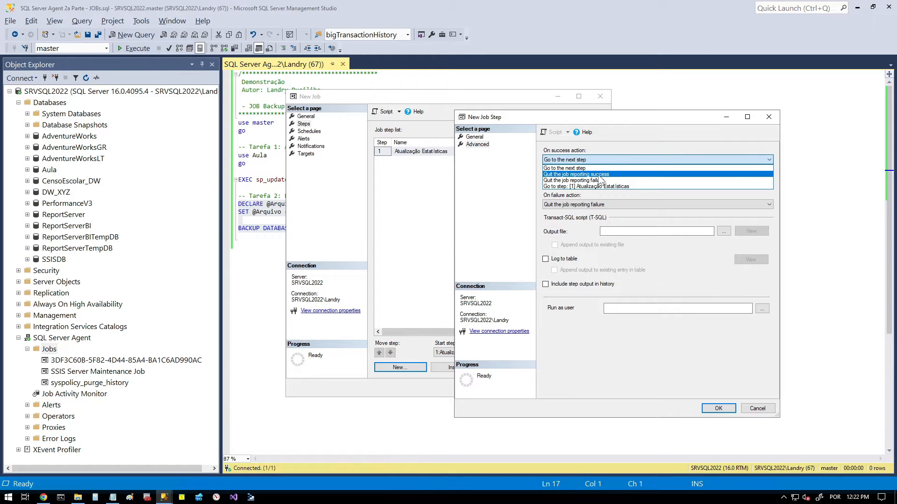
click(598, 175)
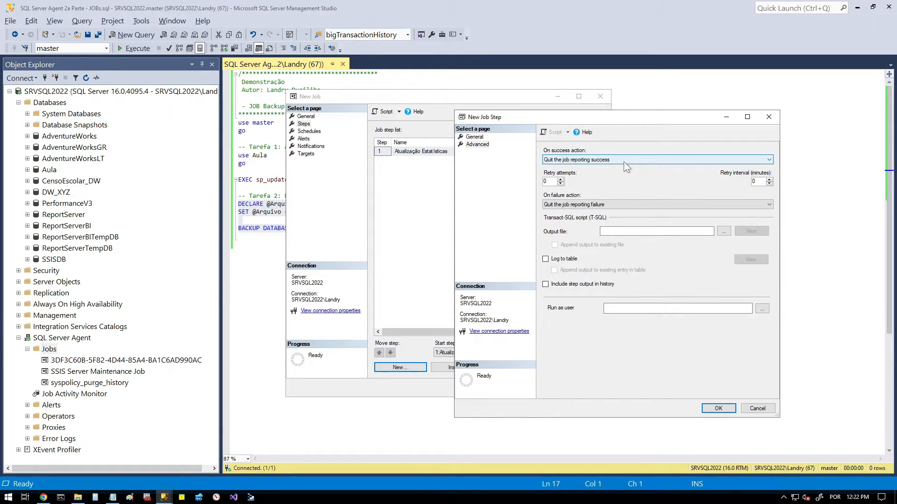
click(726, 410)
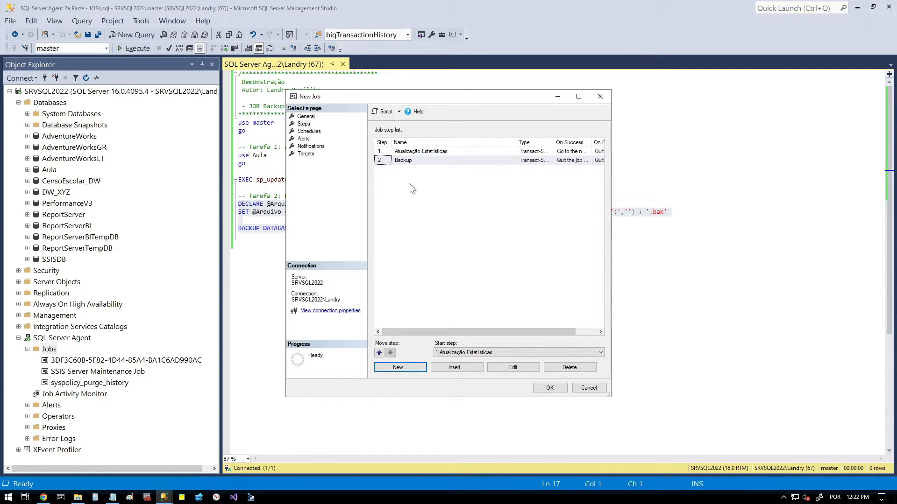
Step: Start a new schedule for the job named "Diario as 22h"
click(299, 133)
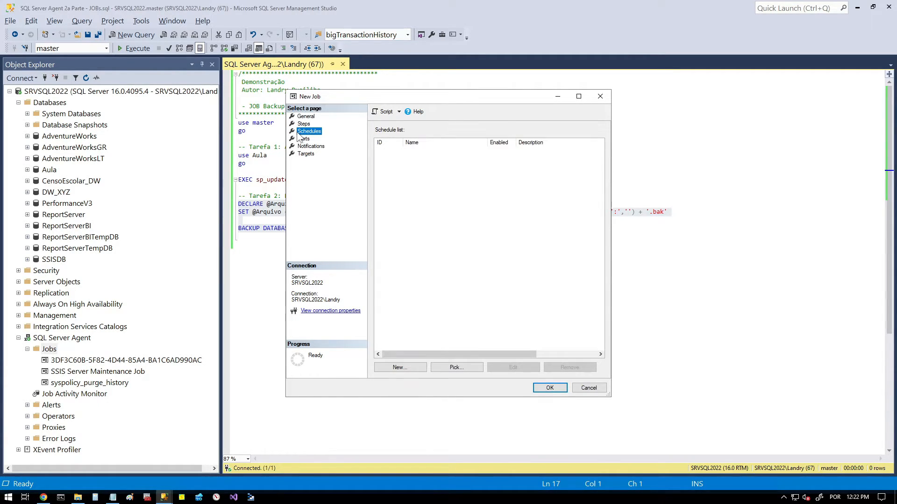
click(409, 371)
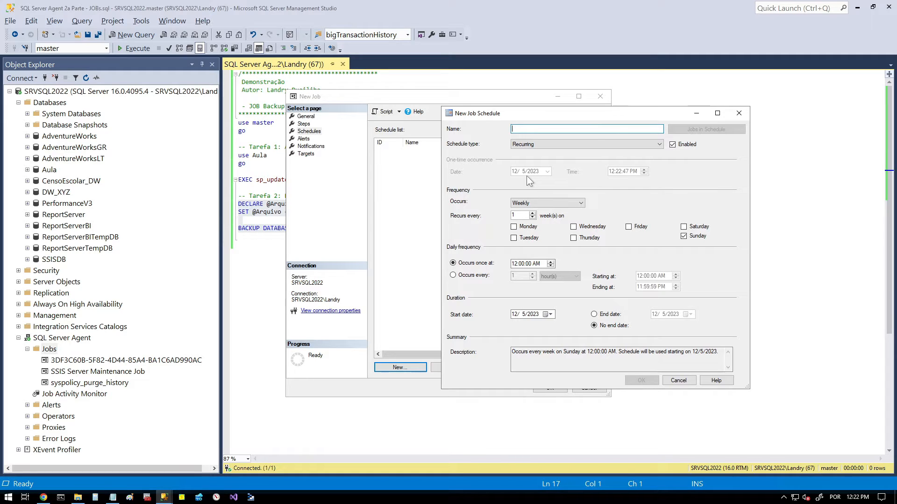
text(Diario as 22)
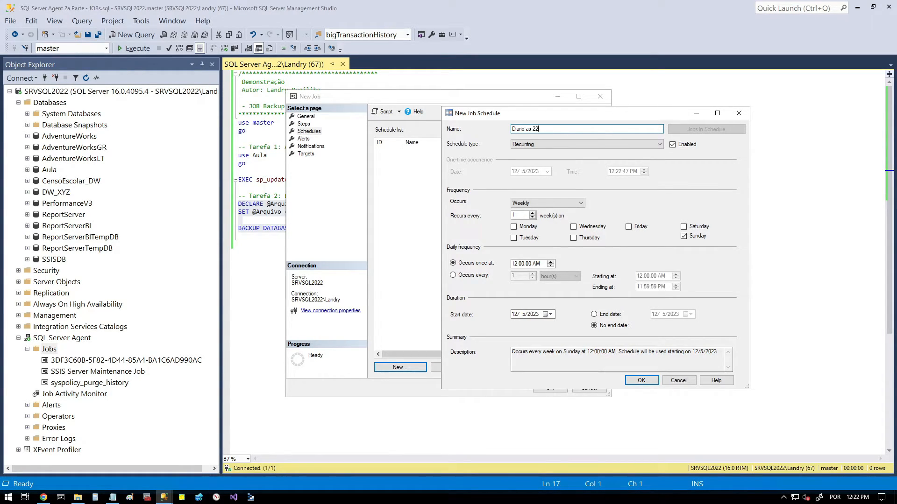
text(h)
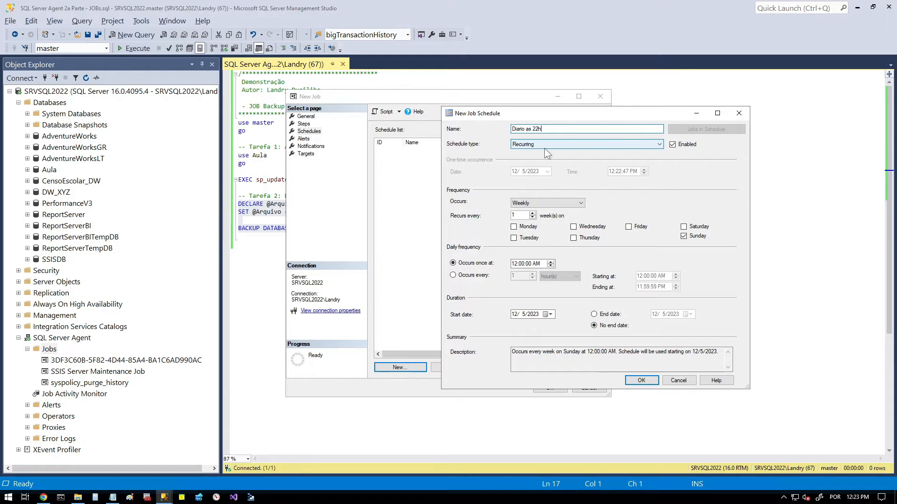
Step: Set the schedule to recur daily every 1 day, occurring once at 10:00:00 PM, and save it
click(556, 202)
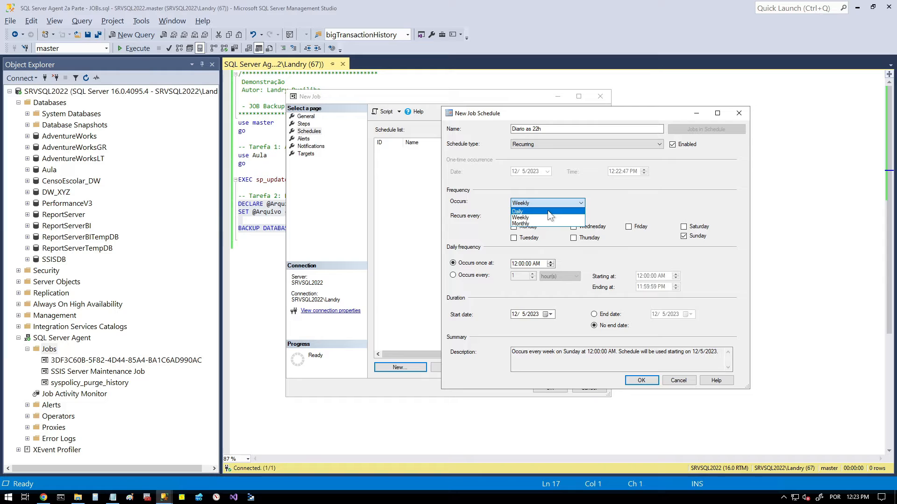
click(517, 212)
click(516, 240)
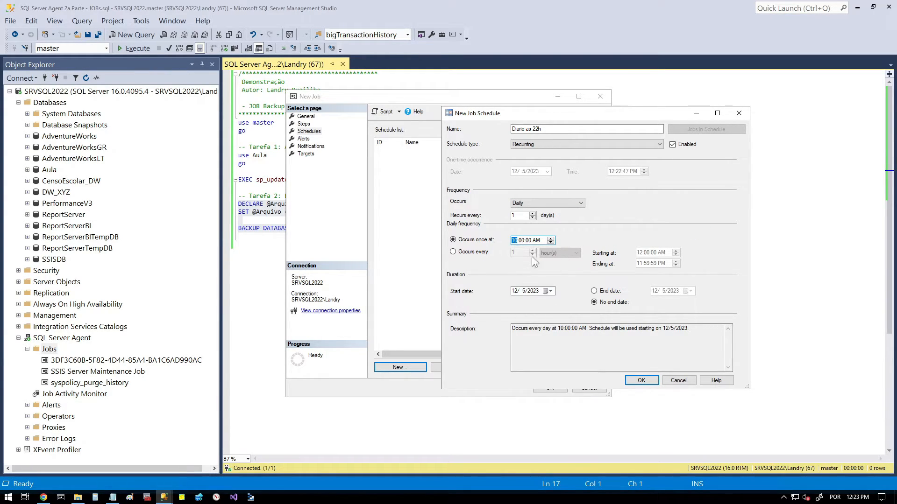
click(536, 241)
click(550, 239)
click(582, 203)
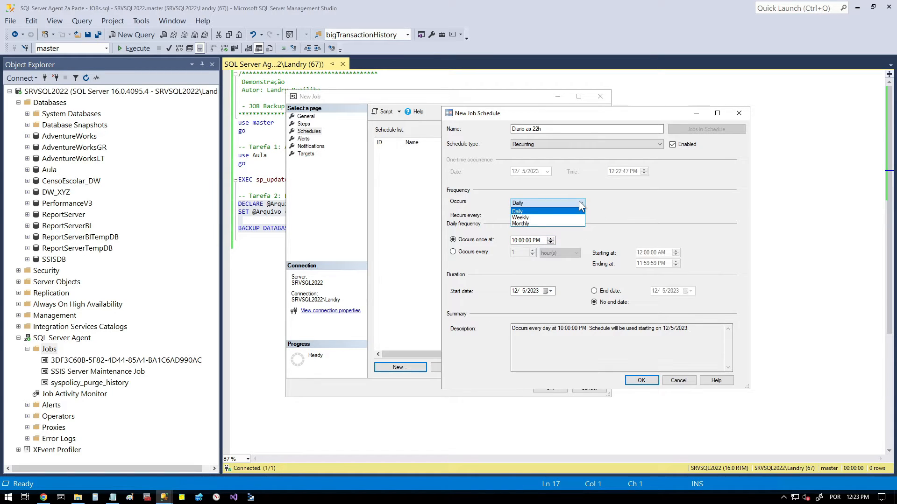
click(629, 195)
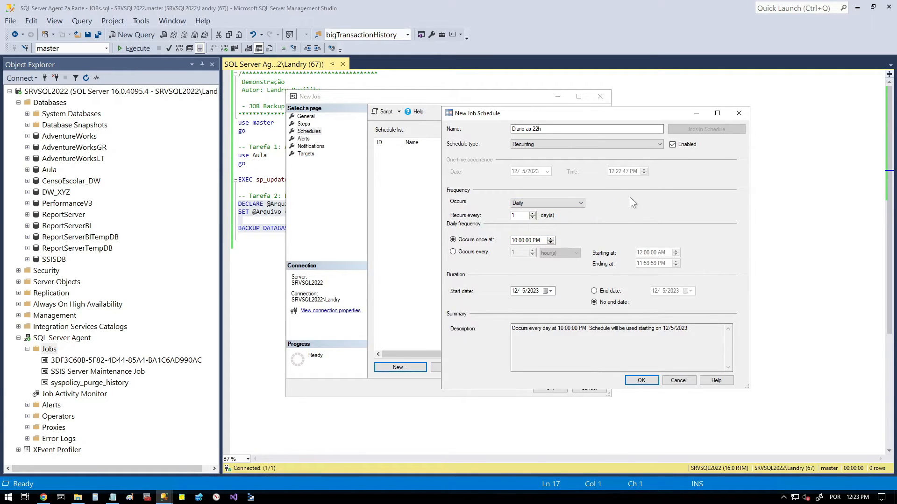
click(652, 380)
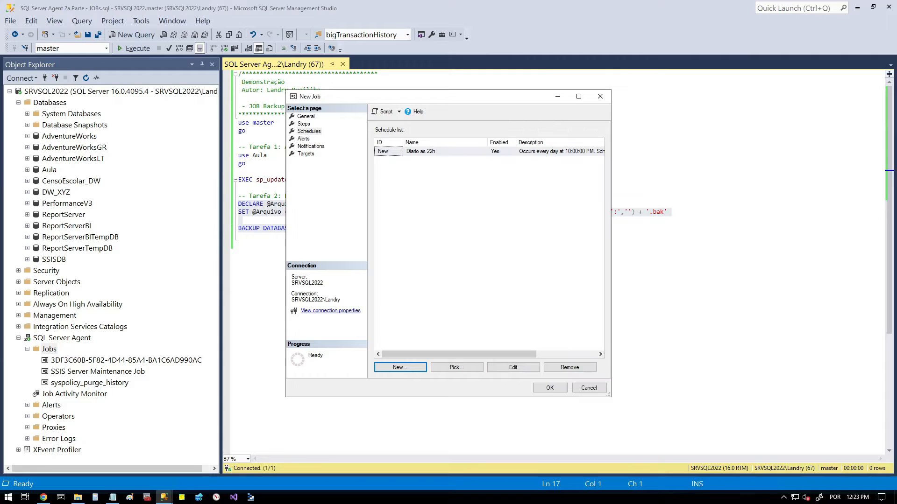
Step: Enable e-mail notification to the individual's operator, not DBA, for when the job completes, and save the new job
click(314, 148)
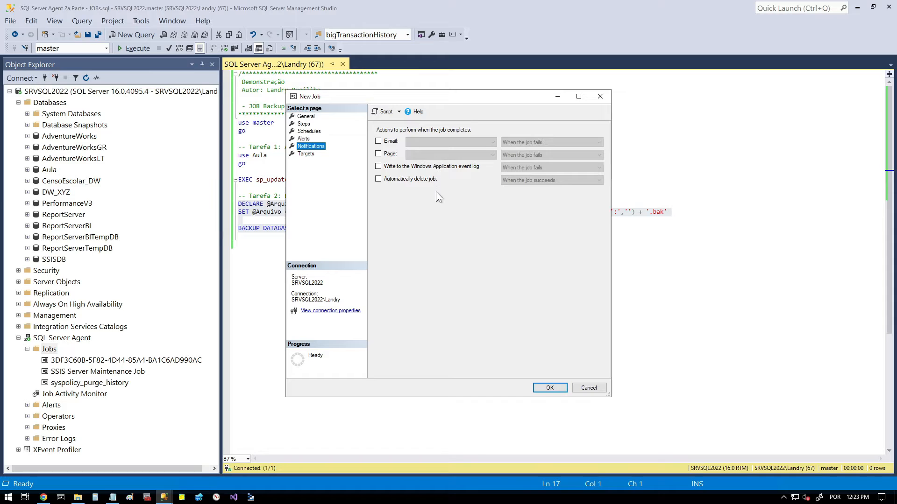
click(378, 141)
click(491, 142)
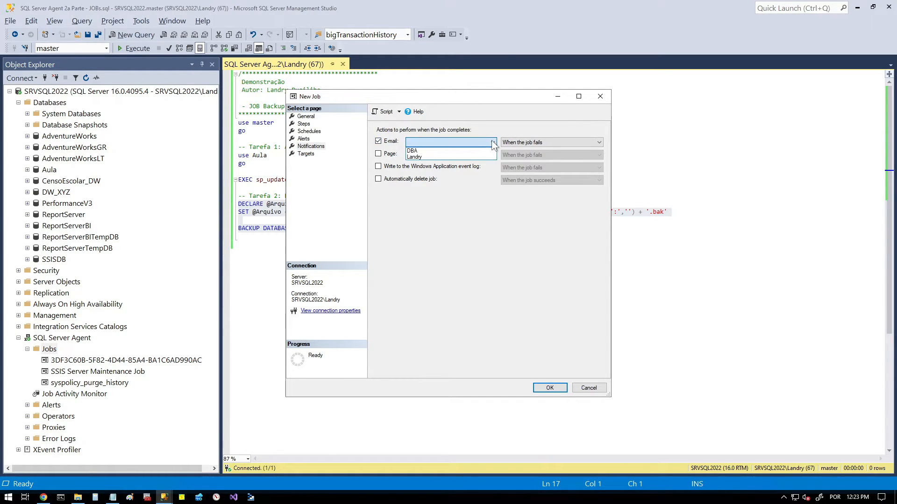
click(416, 156)
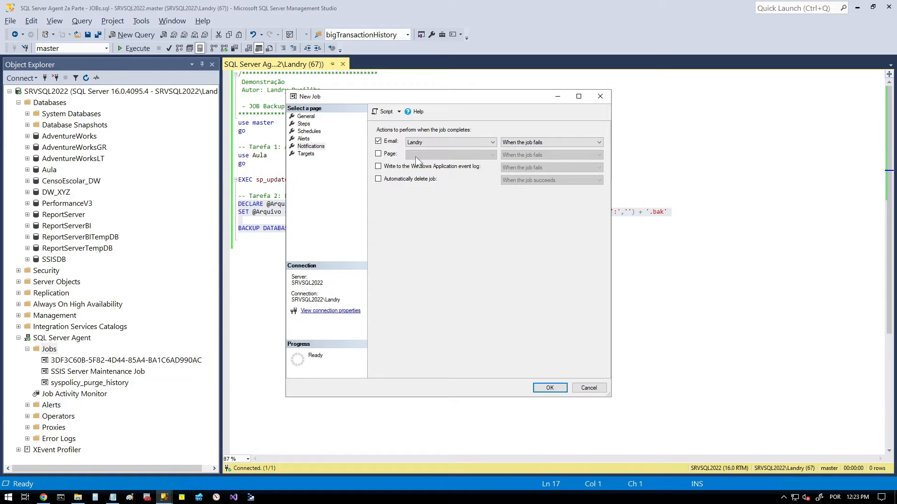
click(598, 142)
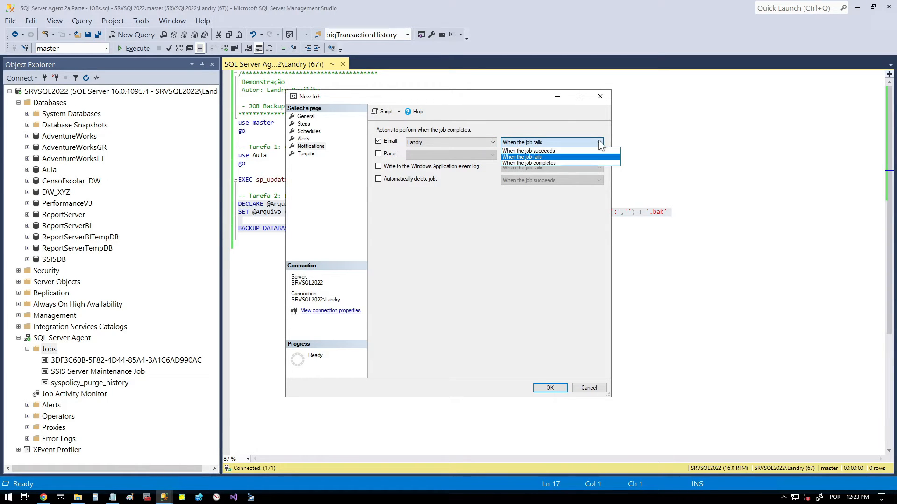
click(583, 163)
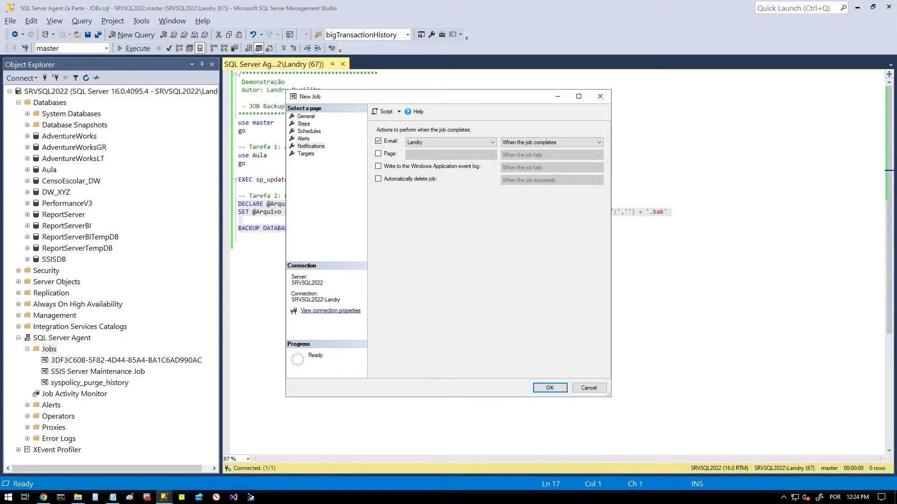
click(550, 388)
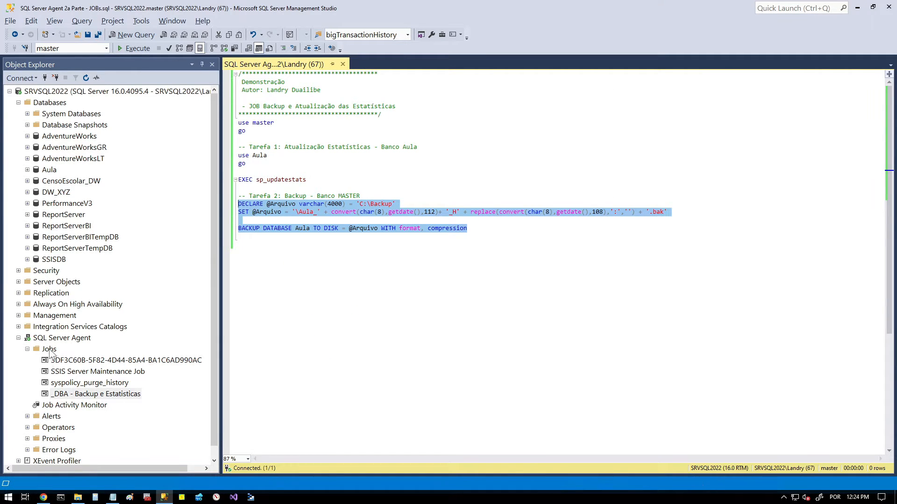
Step: Refresh the SQL Server Agent jobs list and select the "_DBA - Backup e Estatisticas" job
right_click(49, 349)
click(92, 452)
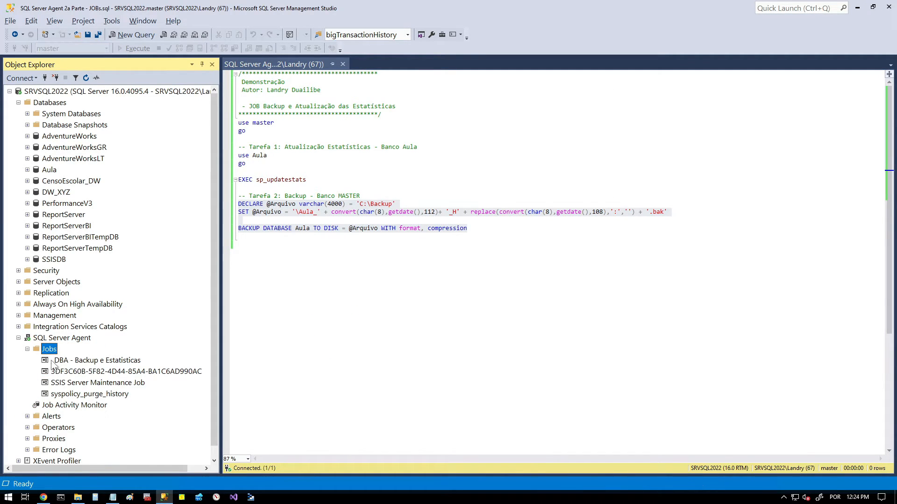
click(56, 363)
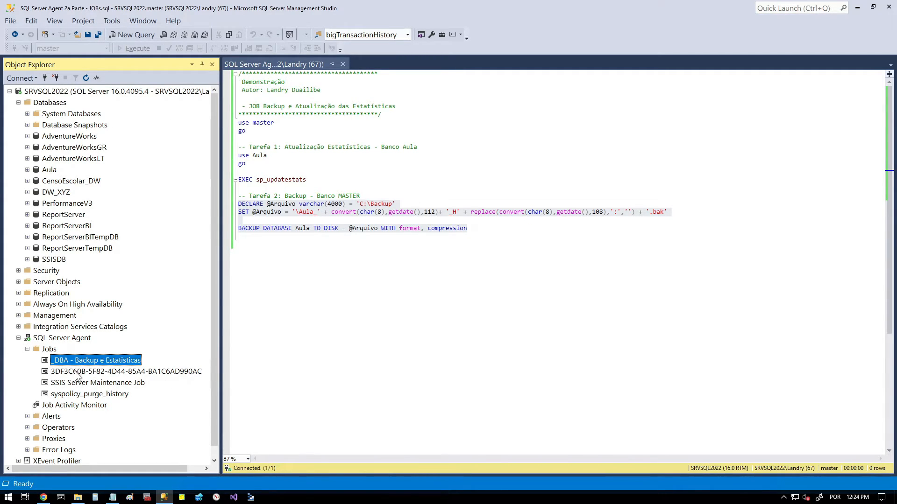
Step: Run the "_DBA - Backup e Estatisticas" job starting at step 1, "Atualização Estatísticas", and close the progress window
right_click(120, 363)
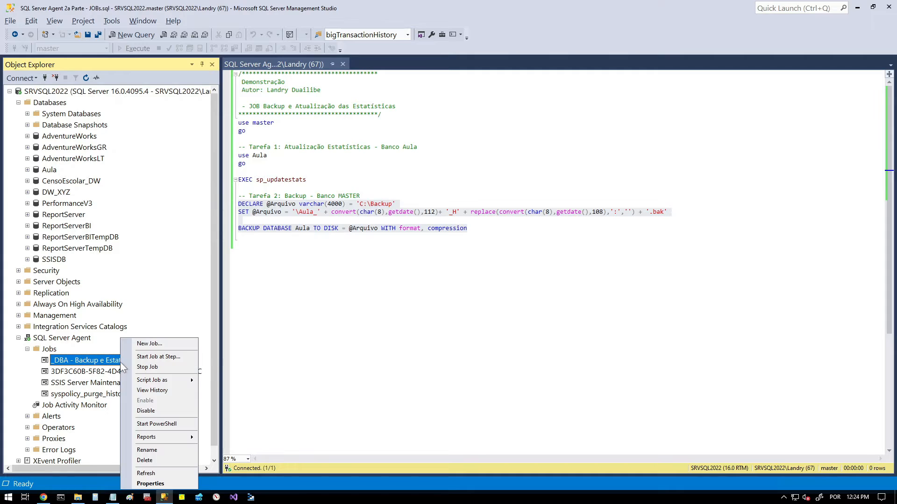
click(168, 359)
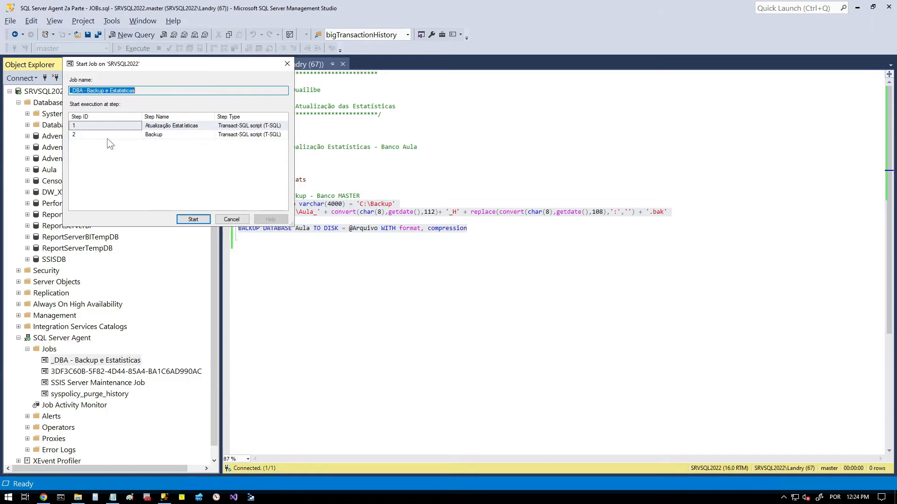
click(80, 127)
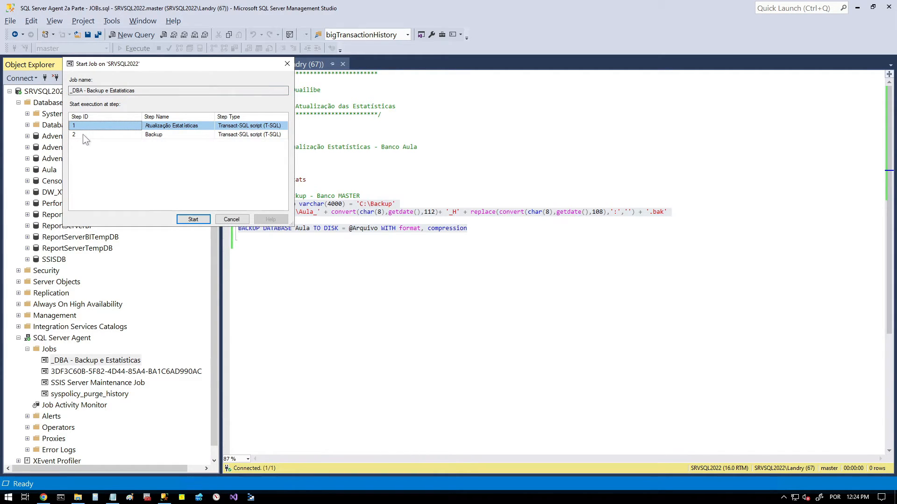
click(83, 134)
click(83, 127)
click(202, 221)
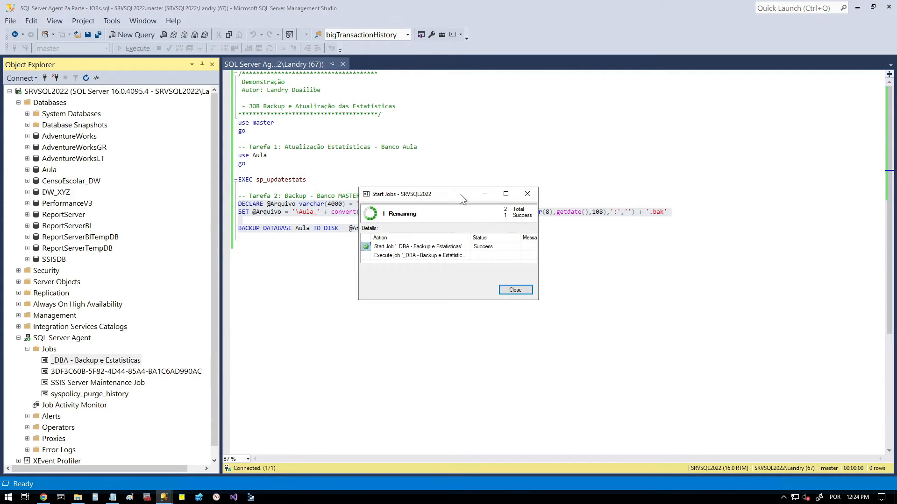
drag(460, 194, 497, 214)
drag(503, 251, 522, 251)
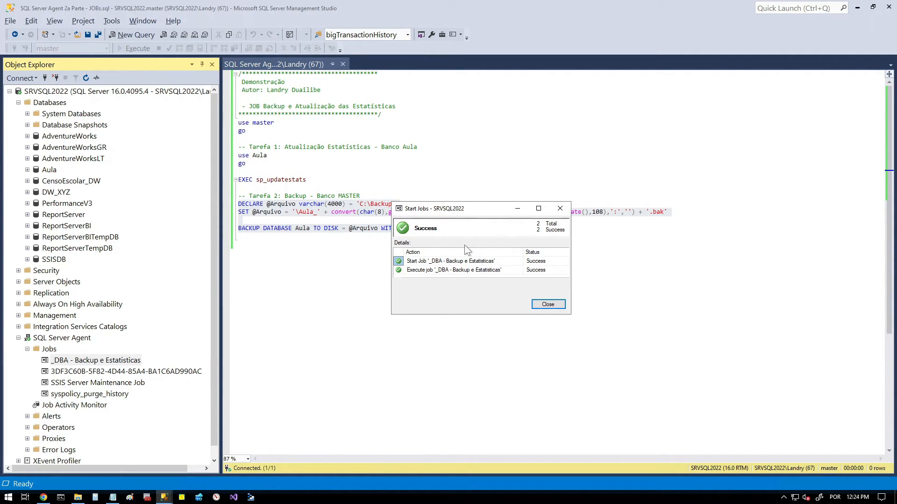
click(542, 307)
Step: View the history of the "_DBA - Backup e Estatisticas" job, check the run's duration, and expand its individual steps
drag(214, 166, 223, 255)
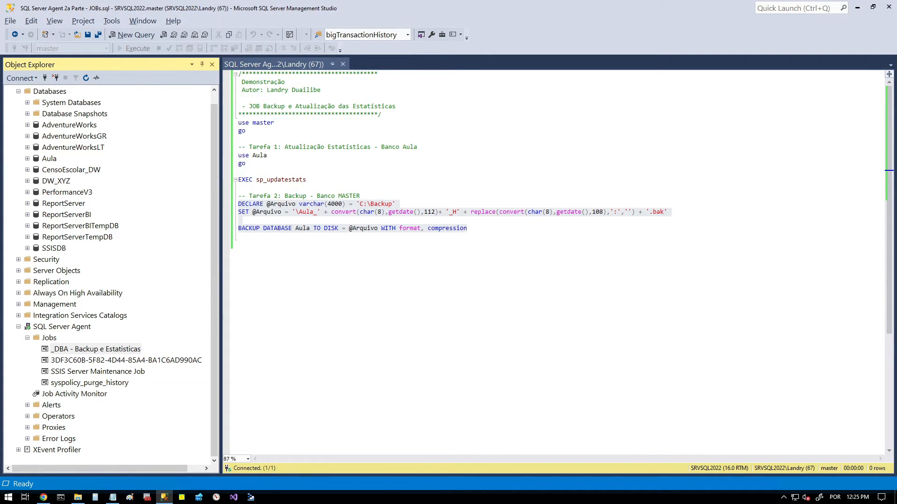
click(46, 349)
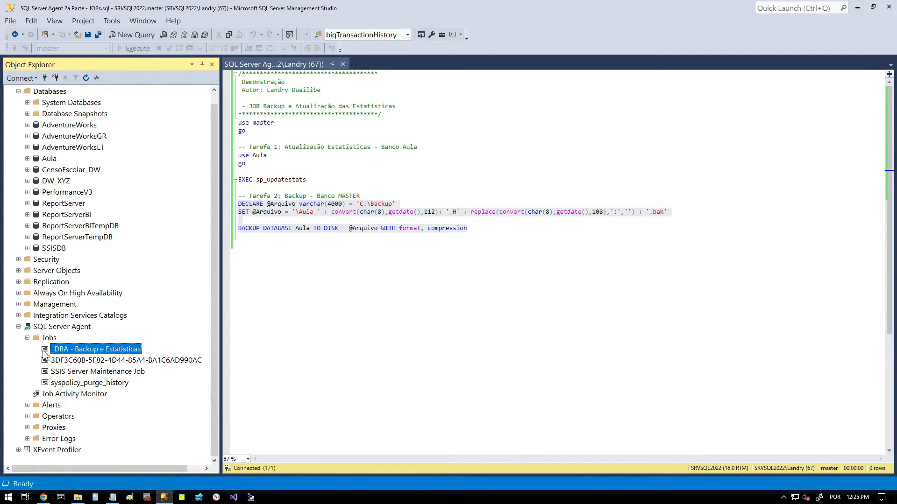
right_click(79, 348)
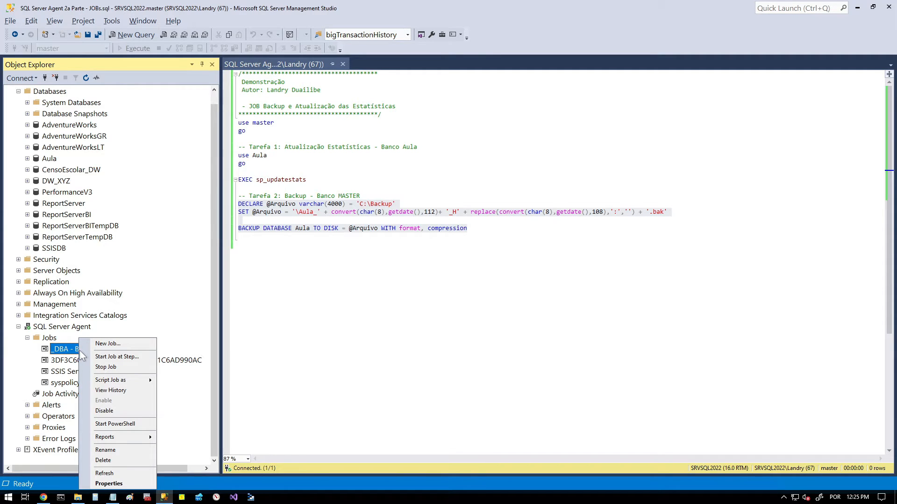
click(108, 391)
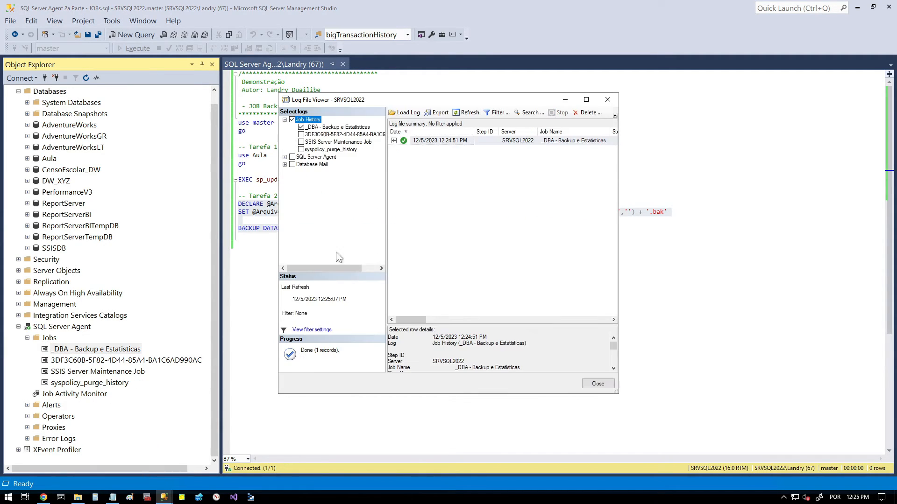
drag(455, 325, 456, 220)
drag(617, 395, 734, 405)
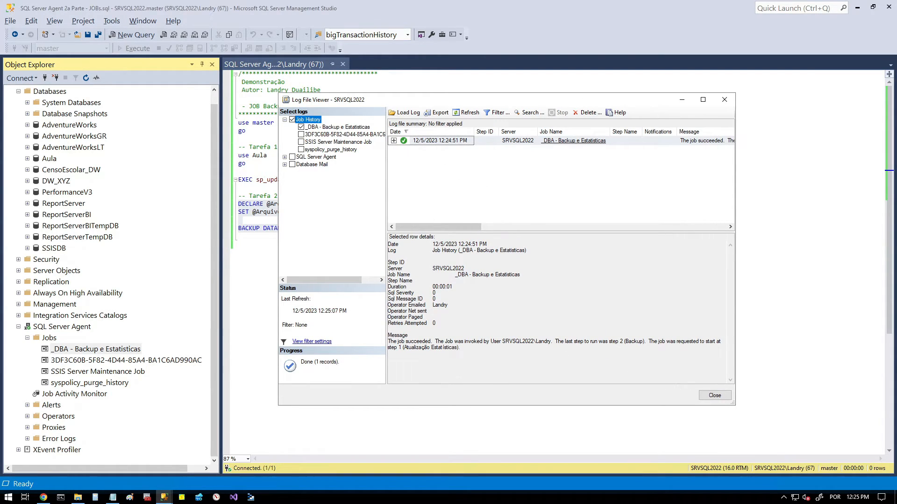
drag(432, 287, 453, 286)
click(394, 141)
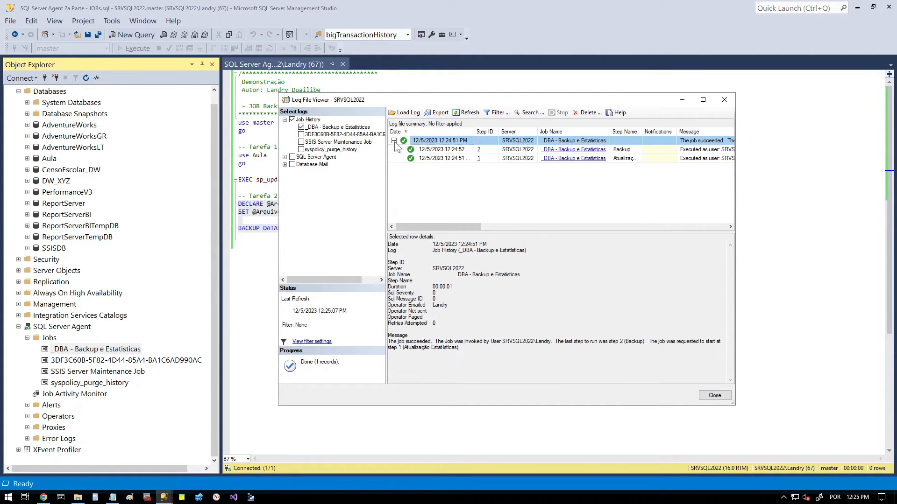
Step: Read the log messages of the "Atualização Estatísticas" and "Backup" steps in the job history
drag(642, 132, 685, 132)
click(635, 159)
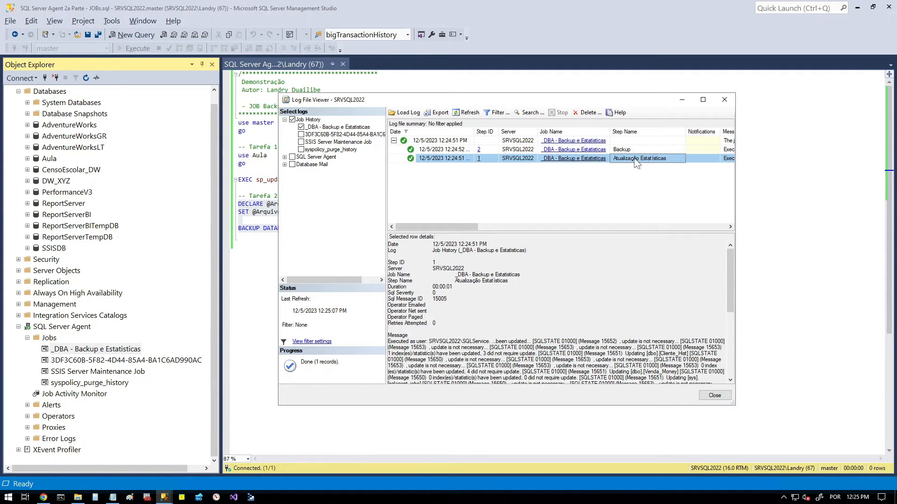
drag(735, 405, 737, 448)
drag(685, 275, 686, 203)
drag(396, 313, 556, 457)
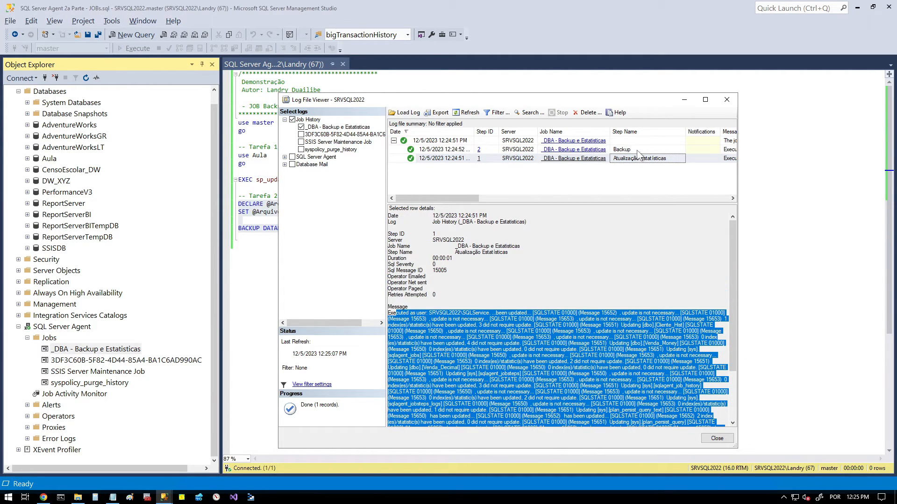
click(636, 151)
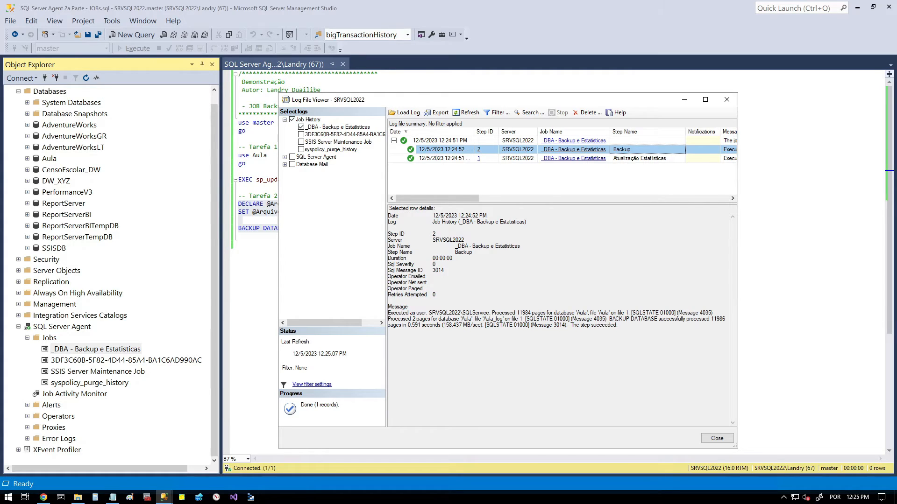
drag(619, 326, 387, 307)
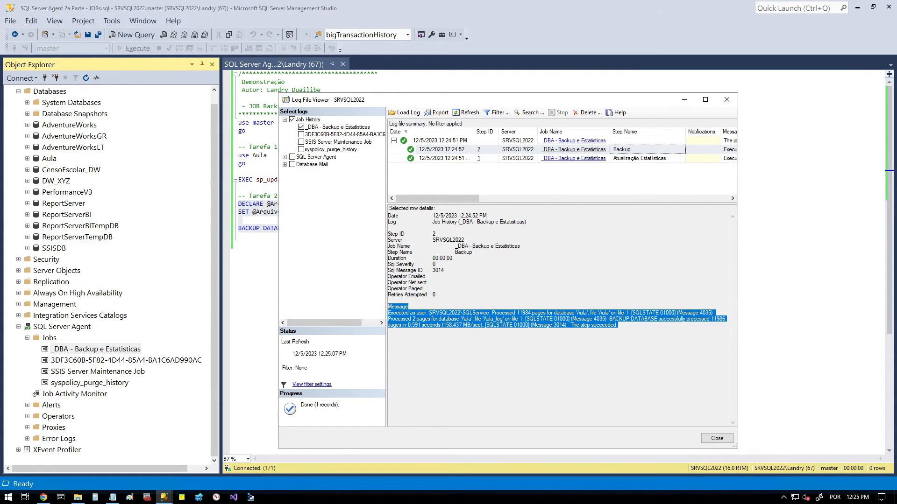
Step: Check the C:\Backup folder in File Explorer, read "JOB Backup e Estatistica.txt", and return to the job history
click(77, 497)
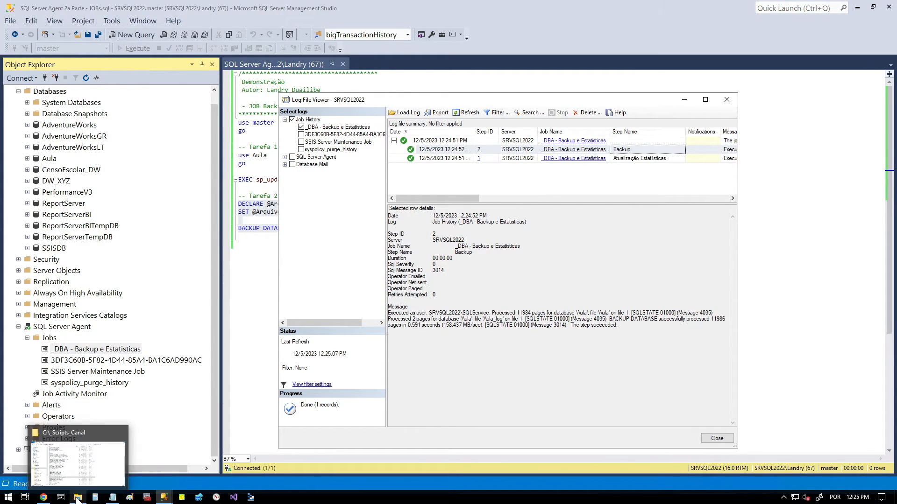
click(89, 466)
click(47, 283)
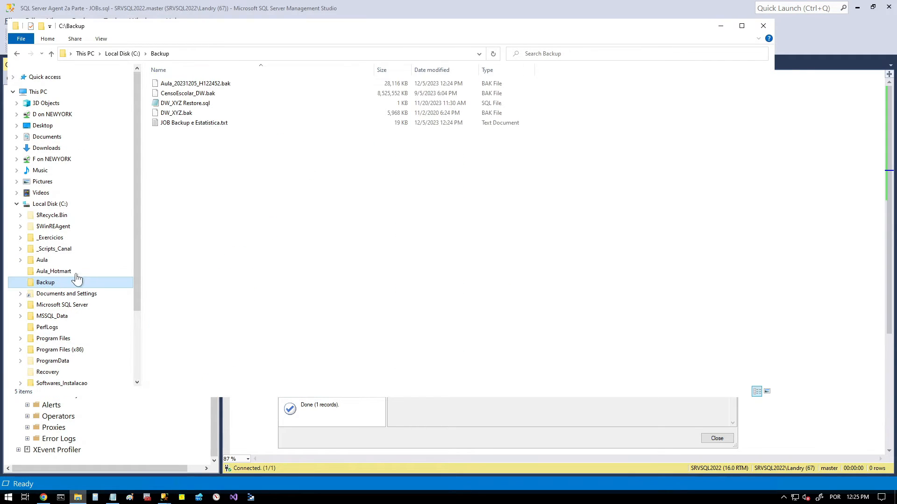
click(166, 124)
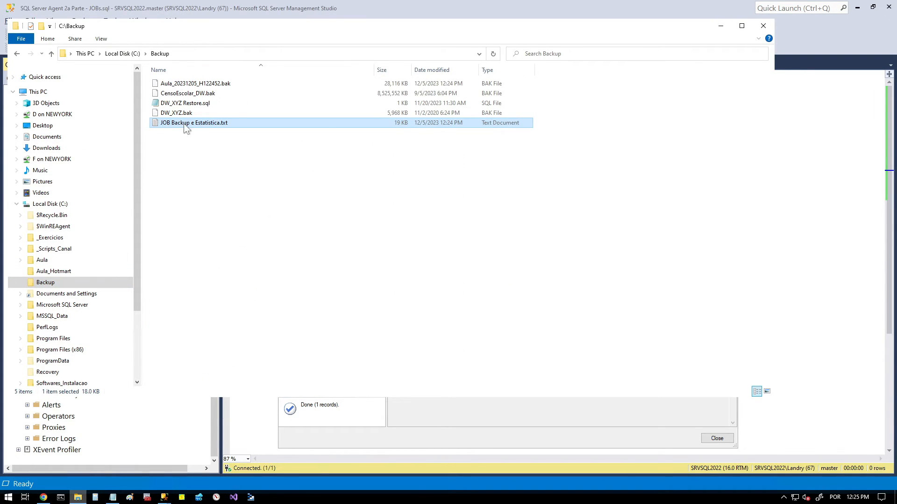
double_click(210, 124)
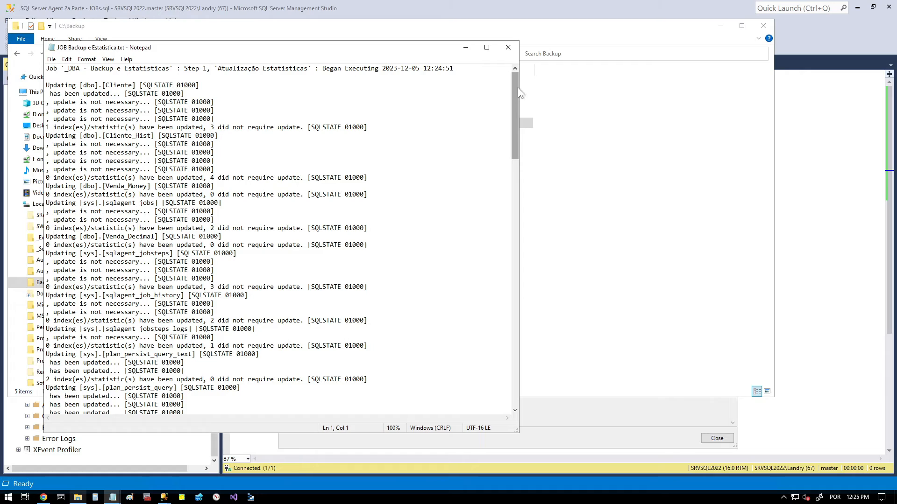
drag(515, 88, 482, 388)
drag(497, 300, 494, 57)
click(507, 48)
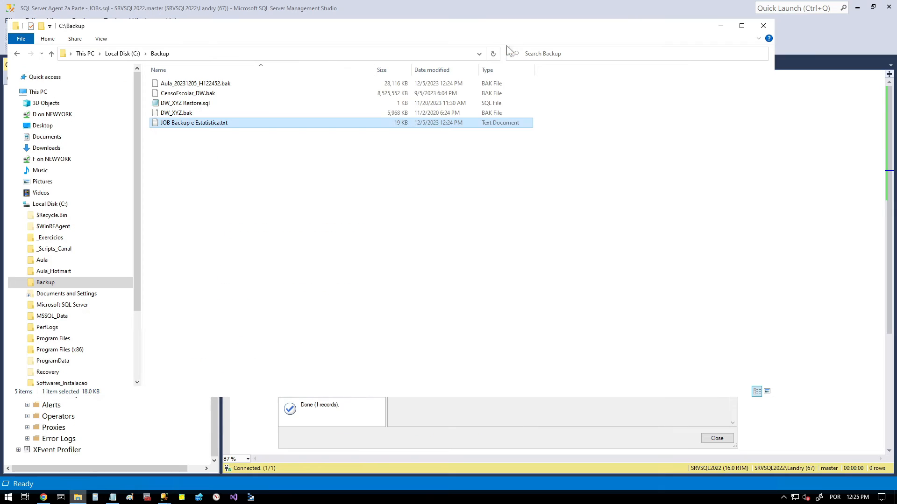
click(720, 27)
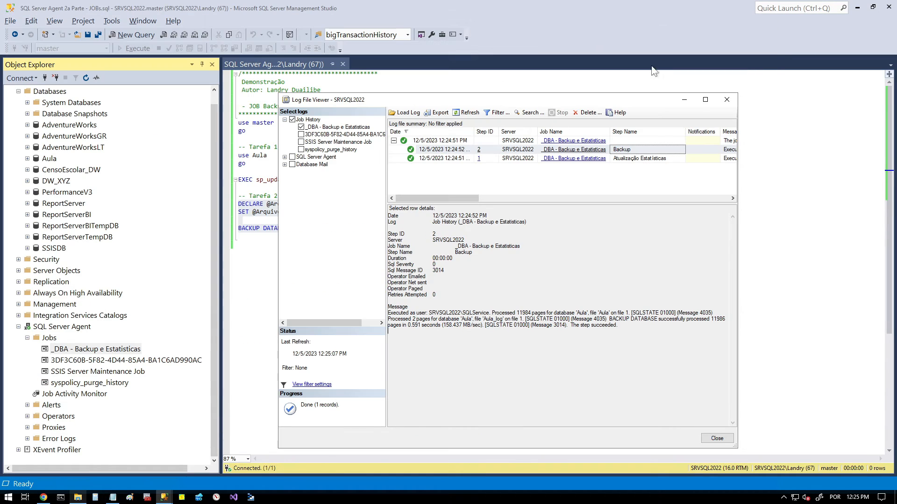
Step: Review the "Atualização Estatísticas" step's message in the job history through to its end
click(639, 160)
drag(733, 240, 734, 289)
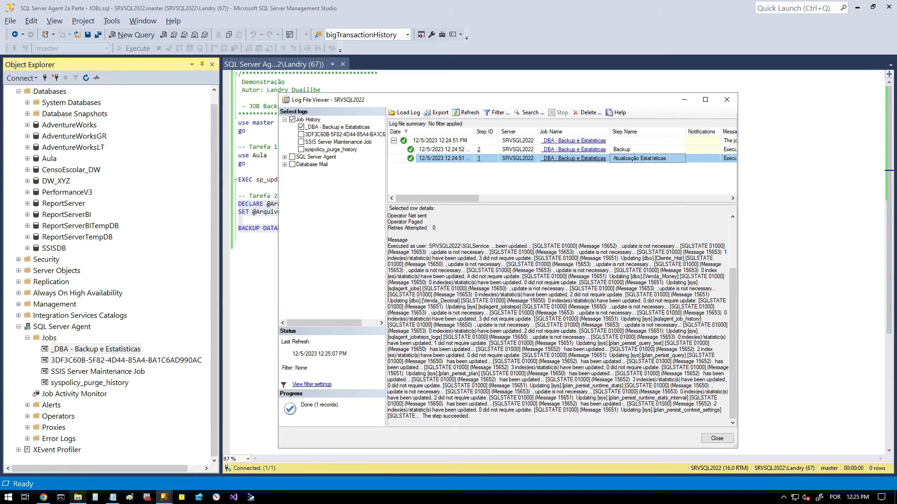
Step: Check the end of the "Atualização Estatísticas" step's message, return to its beginning, and close the job history
mouse_move(422, 416)
mouse_down()
mouse_move(469, 416)
mouse_move(388, 416)
mouse_move(422, 416)
mouse_up()
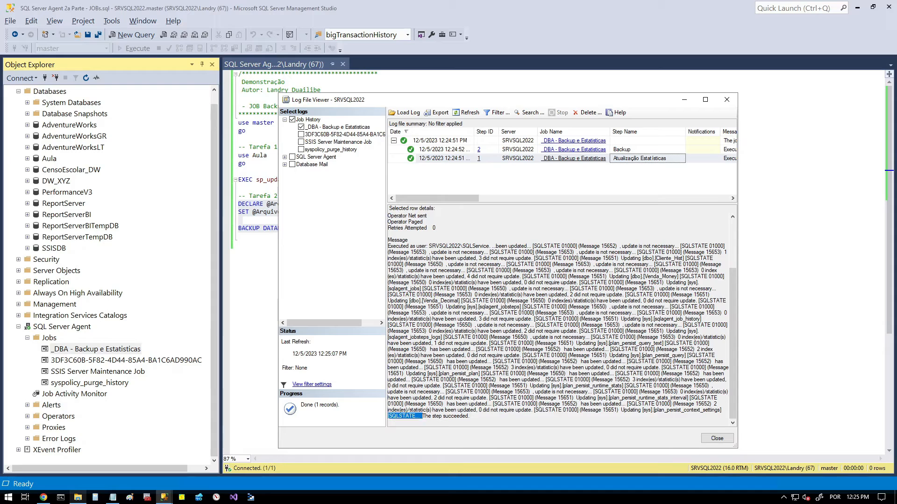
click(417, 417)
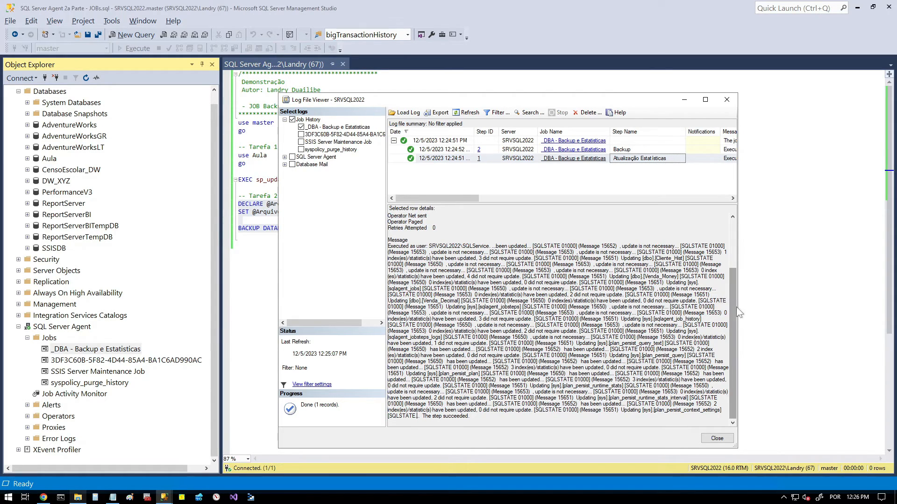
scroll(731, 308, up, 4)
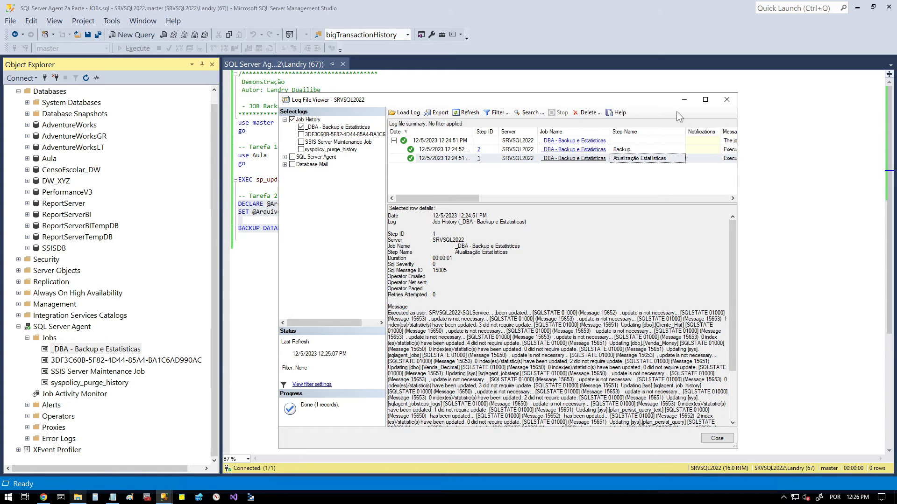
click(727, 100)
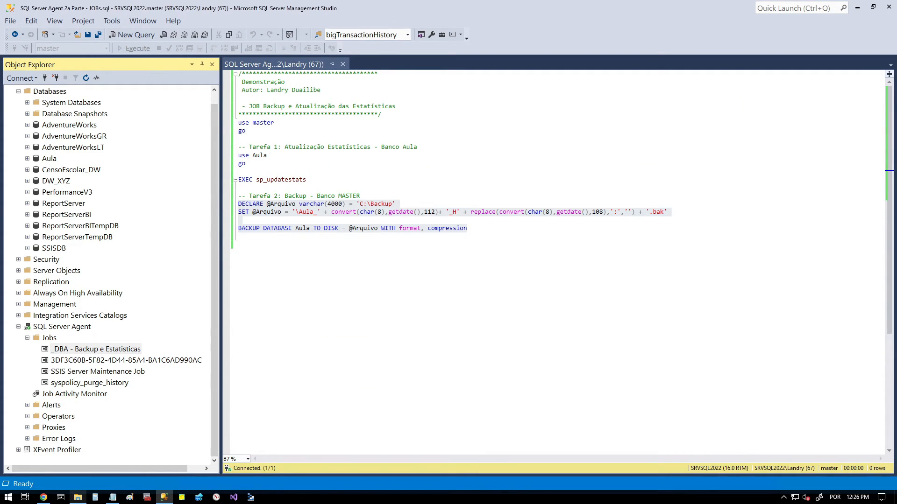
Step: Open the Job Activity Monitor, enlarge it to show all columns, and refresh the list of job statuses
click(67, 397)
double_click(105, 398)
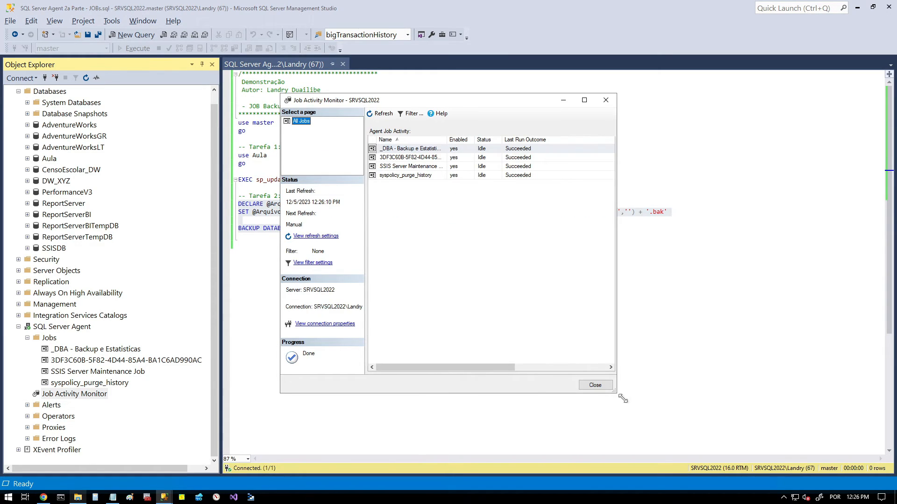
drag(621, 394, 815, 420)
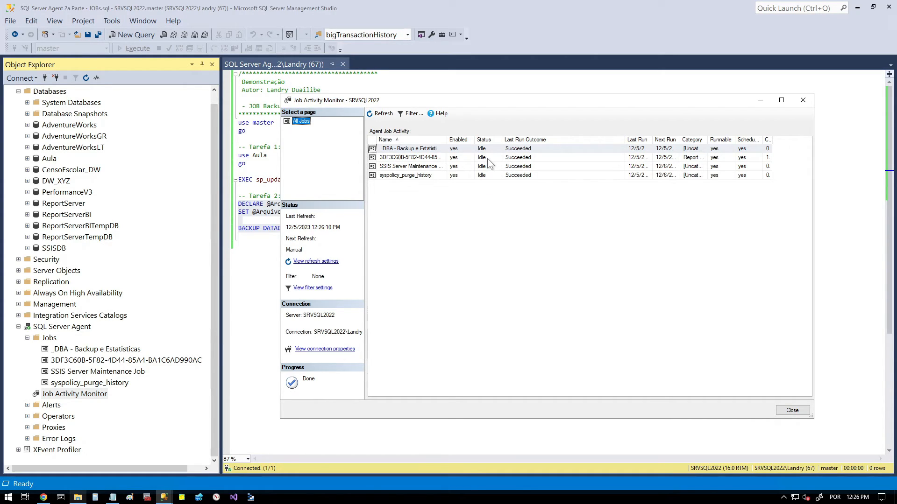
click(380, 115)
click(380, 116)
drag(278, 248, 345, 273)
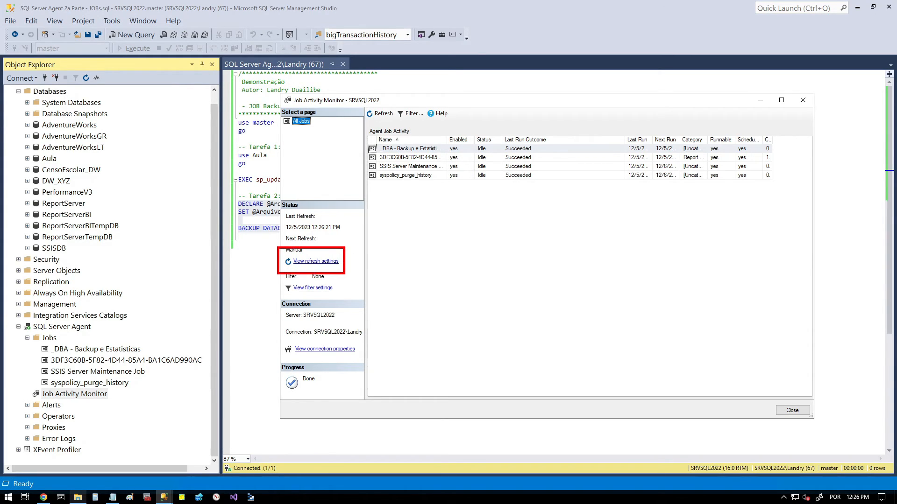
key(Escape)
Step: Enable auto-refresh with a shorter interval in the Job Activity Monitor's refresh settings, and close the monitor
click(332, 261)
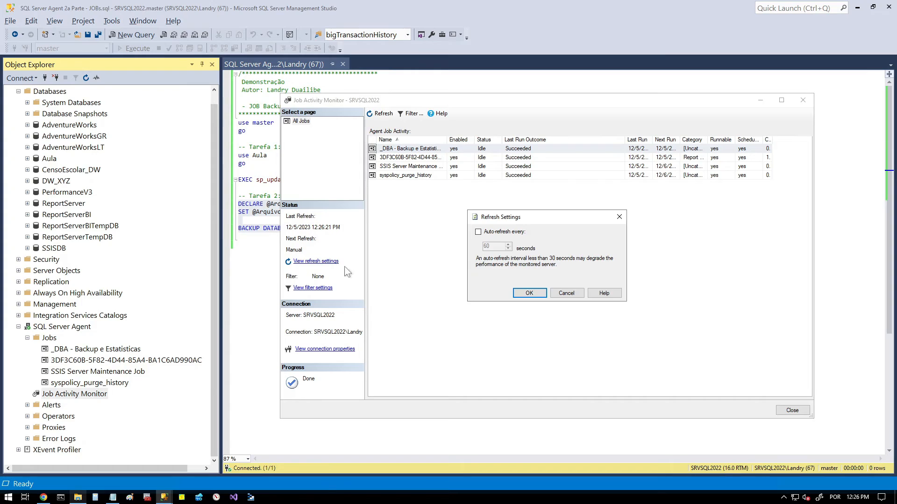
click(477, 232)
click(504, 246)
key(BackSpace)
click(528, 294)
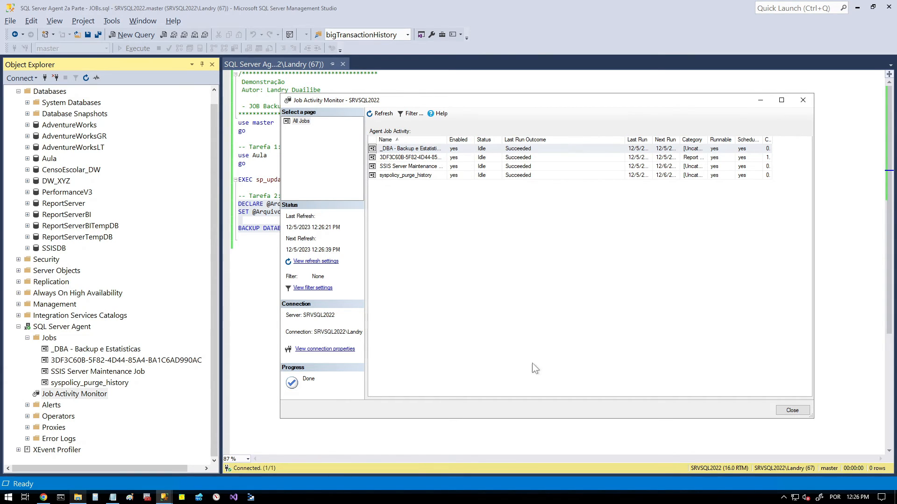
click(803, 99)
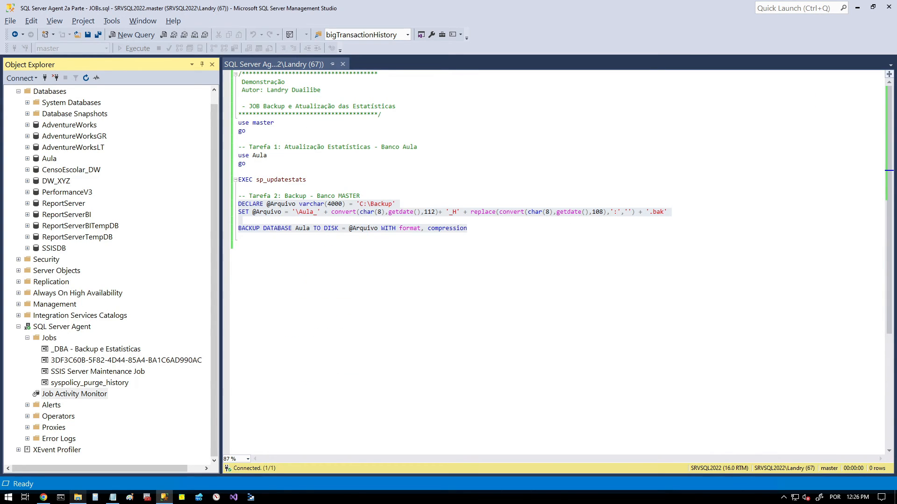
Step: Switch to Gmail and read the "_DBA - Backup e Estatisticas" job notification, checking its status message, duration, and run time
click(43, 497)
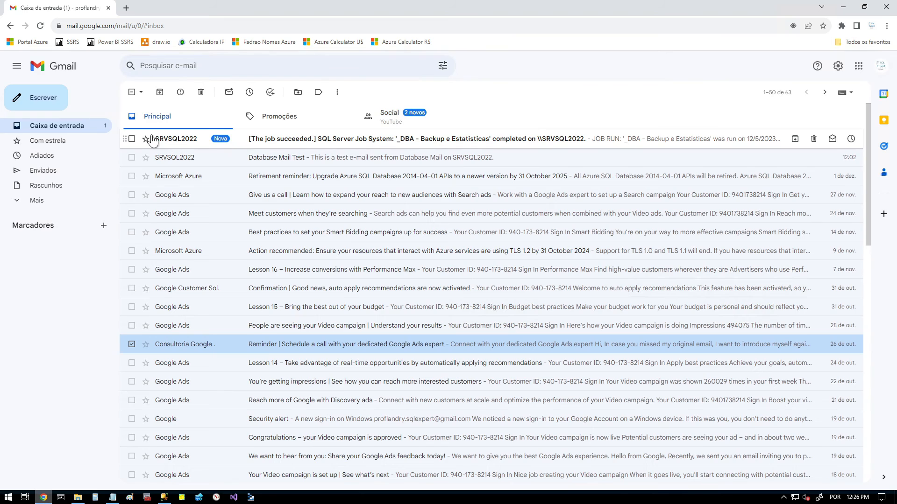
click(433, 142)
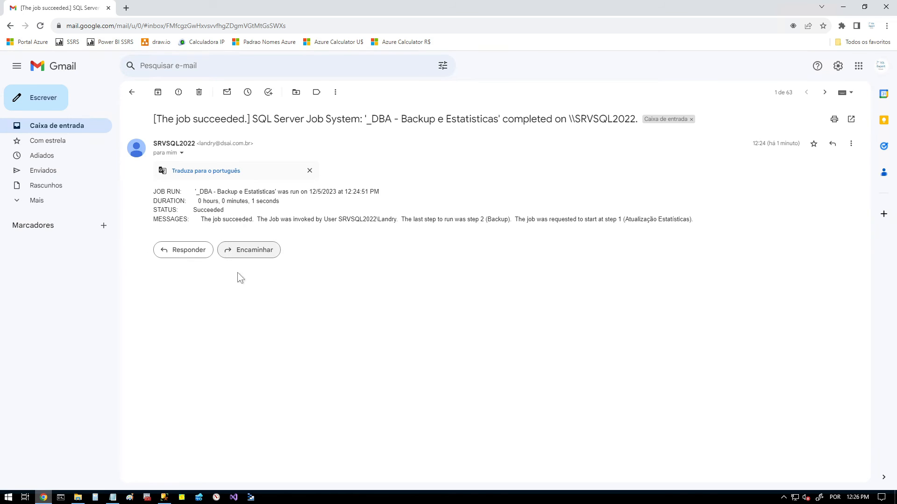
click(203, 250)
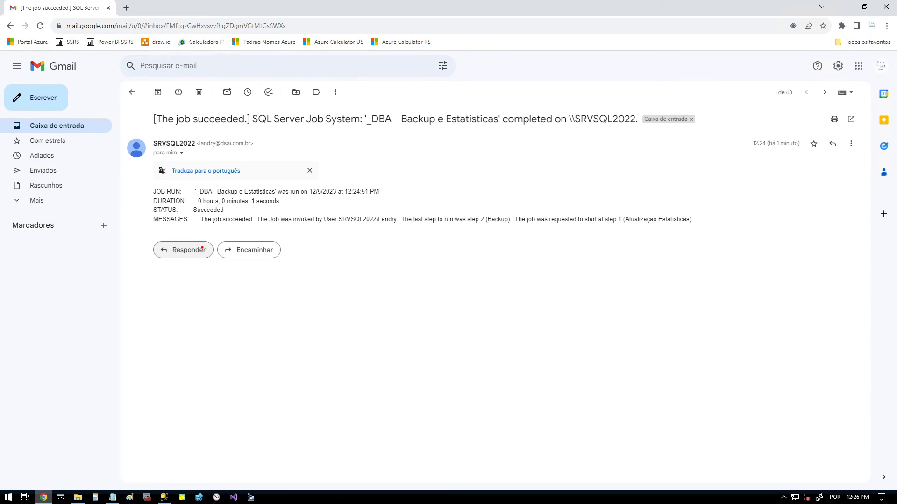
drag(194, 210, 262, 228)
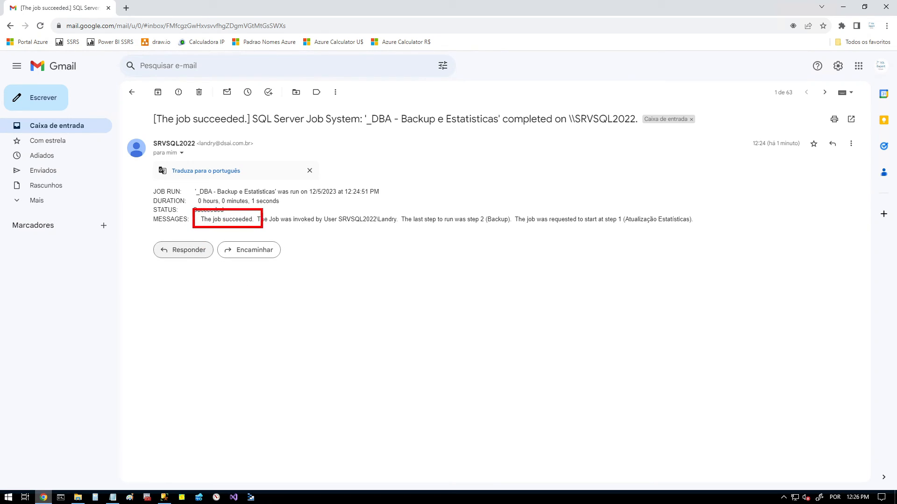
drag(191, 196, 280, 207)
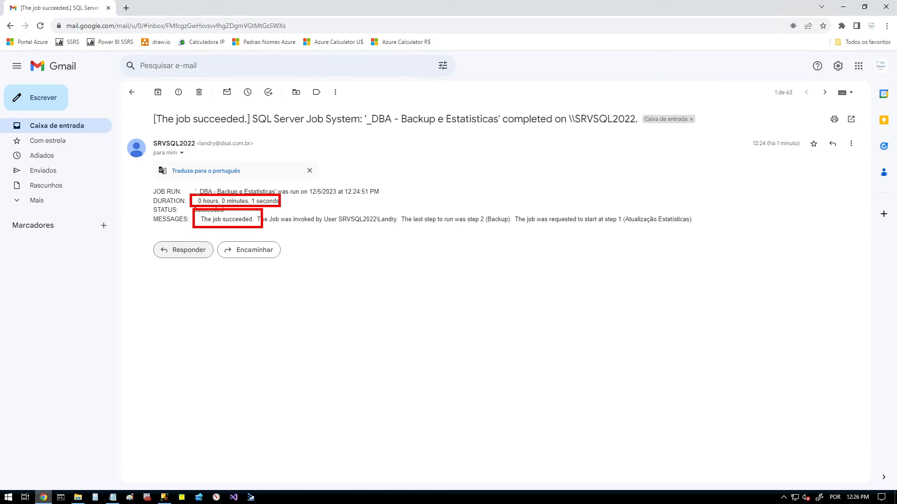
mouse_move(187, 182)
mouse_down()
mouse_move(252, 198)
mouse_move(394, 198)
mouse_up()
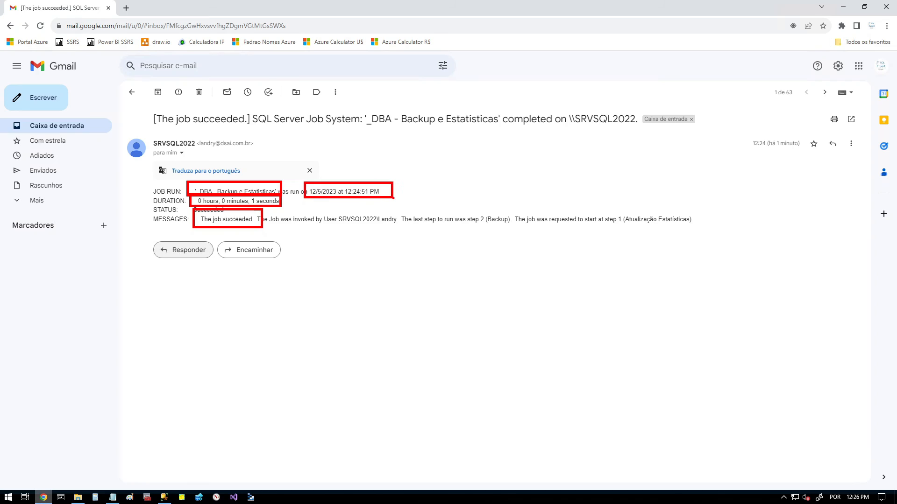